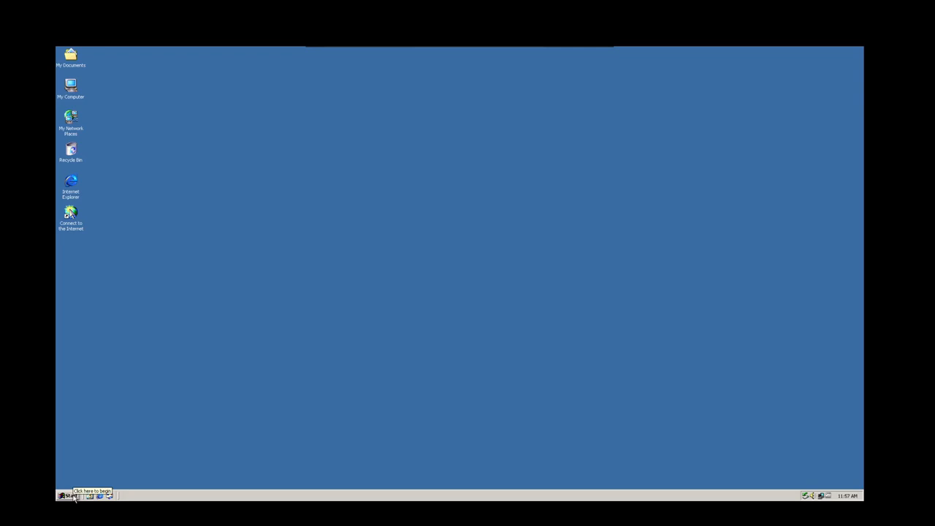
Step: Open the Local Disk (C:) from My Computer in a maximized window
{"action": "left_click", "coordinate": [70, 495]}
{"action": "double_click", "coordinate": [71, 90]}
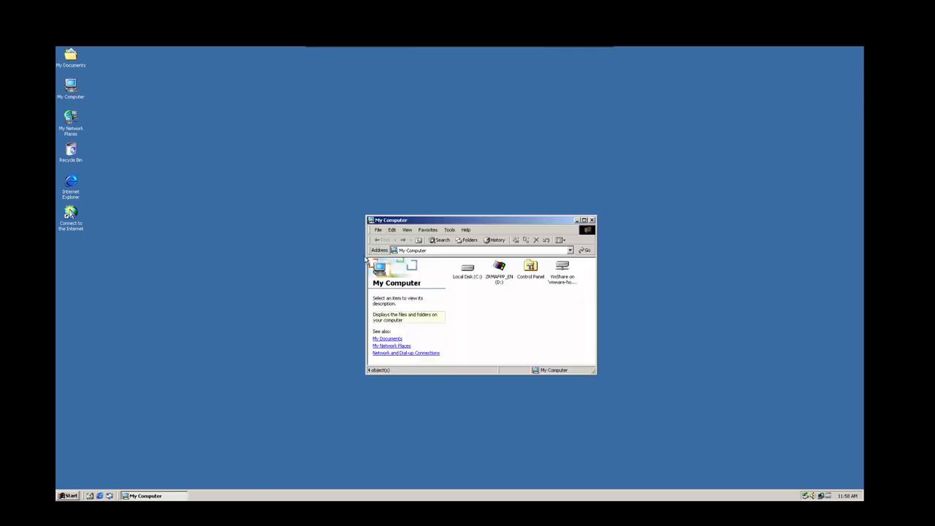
{"action": "double_click", "coordinate": [523, 219]}
{"action": "double_click", "coordinate": [159, 108]}
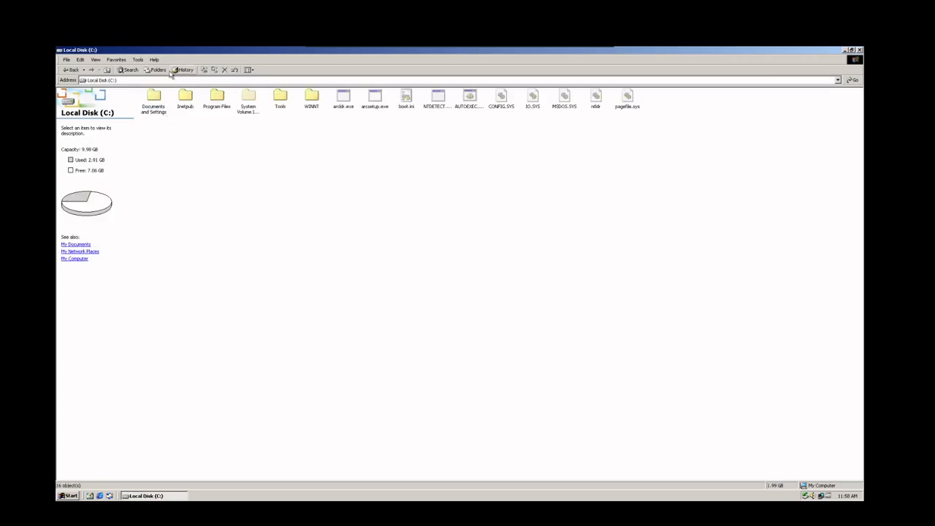
Step: Review the advanced view settings in Folder Options for hidden and protected files, and close the dialog without changes
{"action": "left_click", "coordinate": [139, 61]}
{"action": "left_click", "coordinate": [153, 93]}
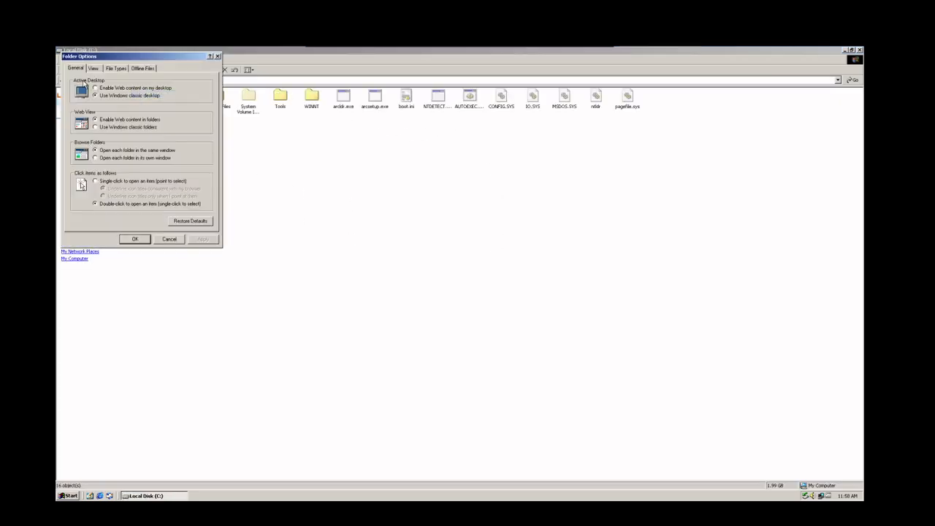
{"action": "left_click", "coordinate": [100, 71]}
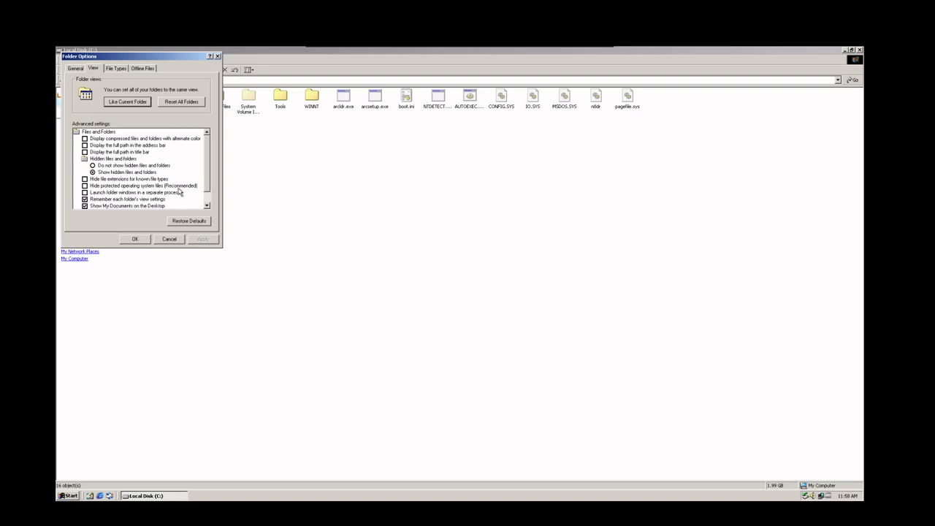
{"action": "left_click", "coordinate": [170, 239]}
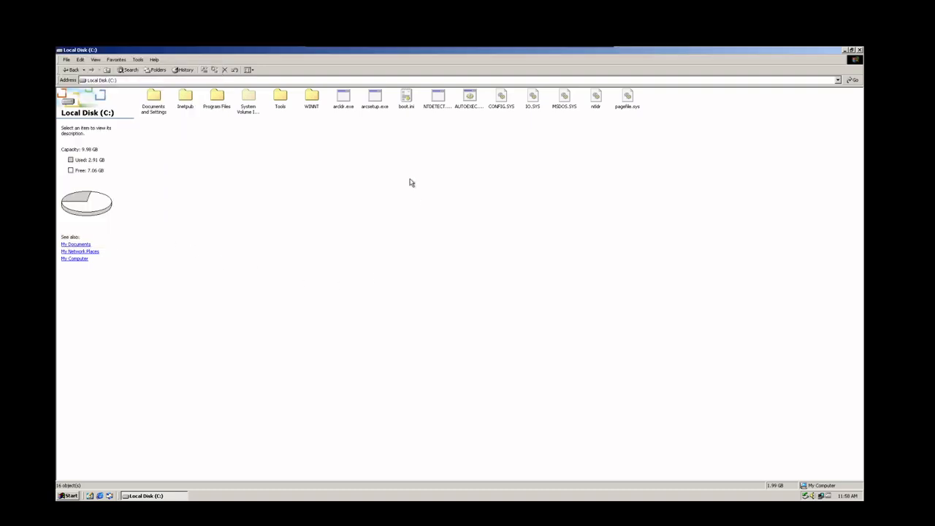
{"action": "left_click_drag", "start_coordinate": [697, 137], "coordinate": [129, 86]}
{"action": "left_click", "coordinate": [283, 290]}
{"action": "left_click", "coordinate": [316, 107]}
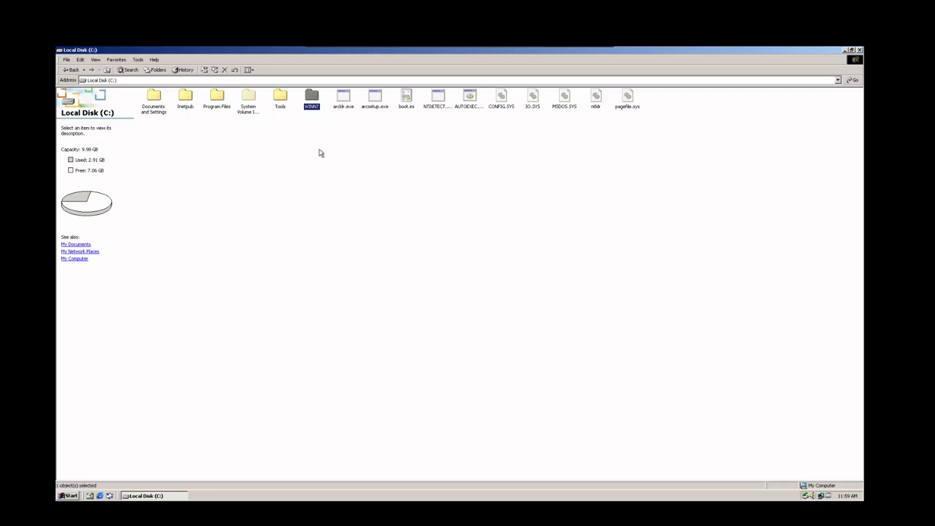
{"action": "left_click", "coordinate": [322, 209]}
{"action": "left_click", "coordinate": [308, 97]}
{"action": "left_click", "coordinate": [314, 256]}
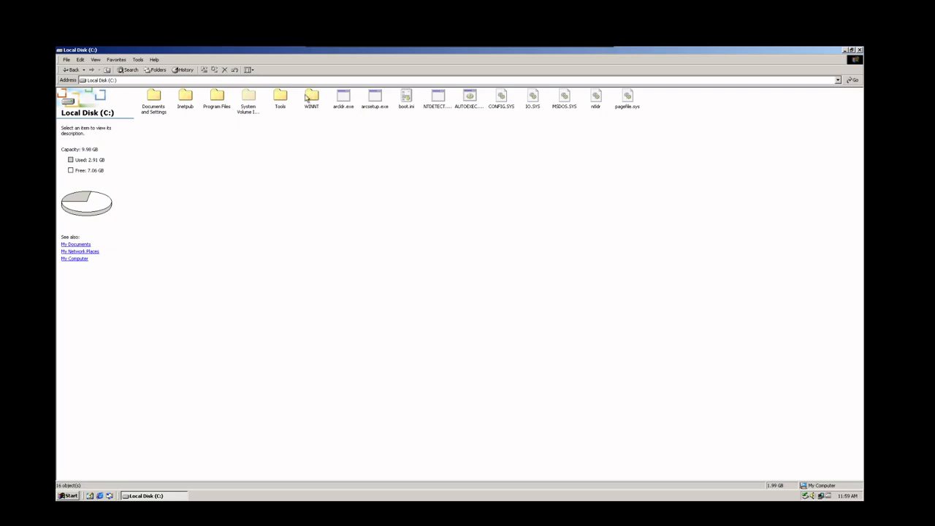
Step: Look into the Documents and Settings folder, return to the drive root and check the details of Program Files
{"action": "double_click", "coordinate": [160, 100]}
{"action": "left_click", "coordinate": [107, 70]}
{"action": "left_click", "coordinate": [225, 108]}
{"action": "left_click", "coordinate": [223, 112]}
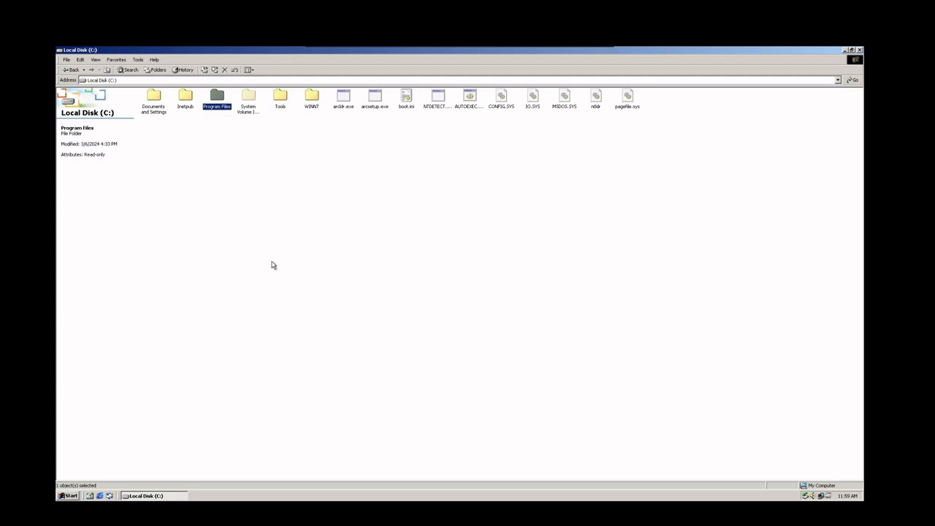
{"action": "left_click", "coordinate": [272, 266]}
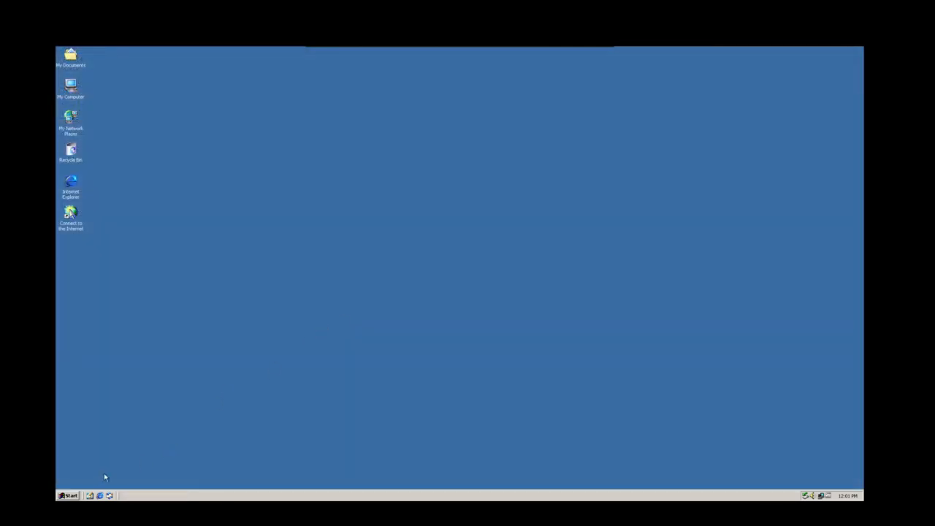
Step: Open the Domain Controller Security Policy console from the administrative tools
{"action": "left_click", "coordinate": [64, 497]}
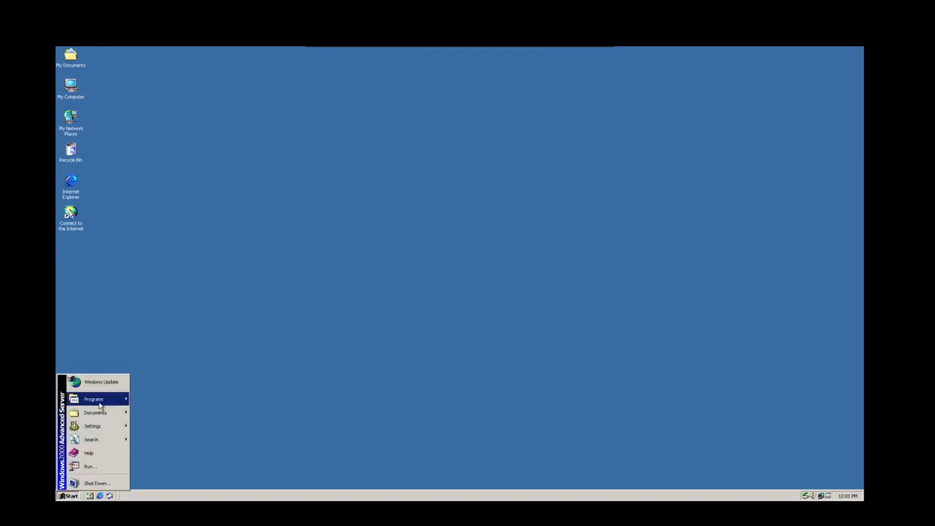
{"action": "mouse_move", "coordinate": [100, 407]}
{"action": "mouse_move", "coordinate": [168, 405]}
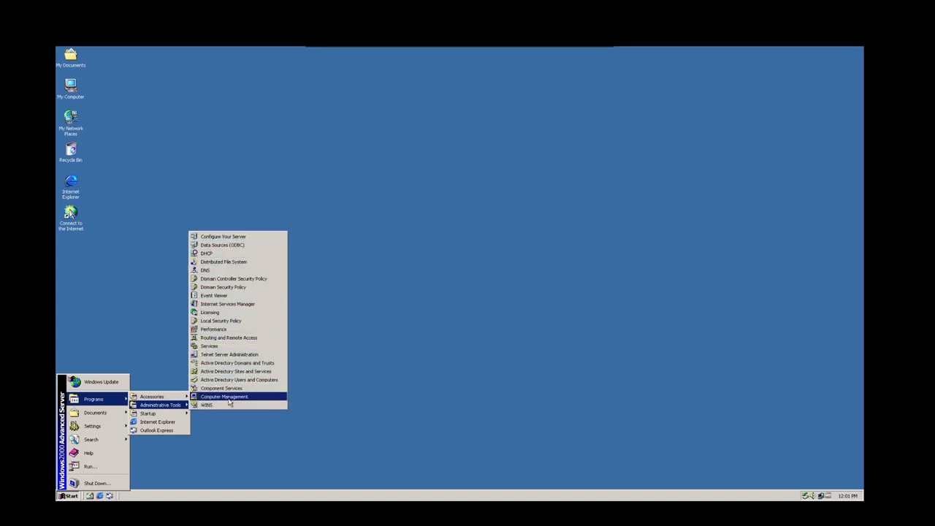
{"action": "left_click_drag", "start_coordinate": [223, 403], "coordinate": [225, 269]}
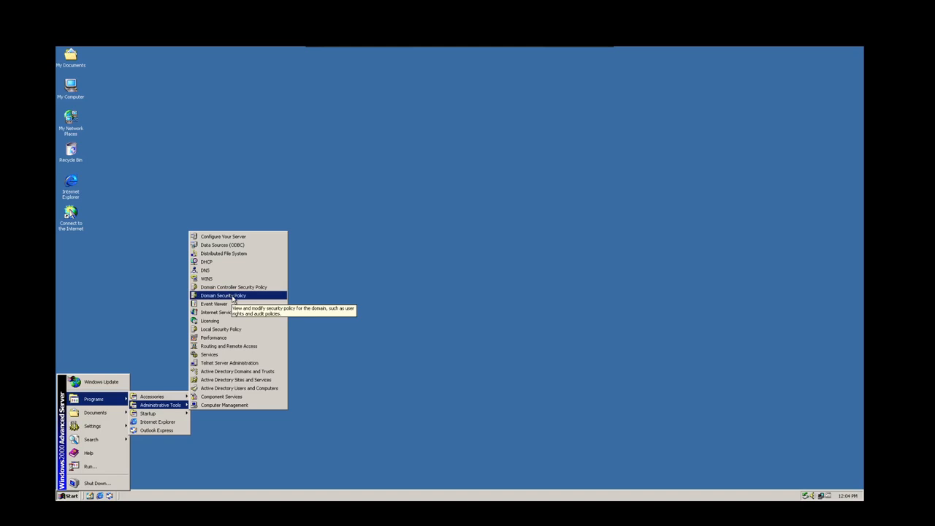
{"action": "left_click", "coordinate": [228, 287]}
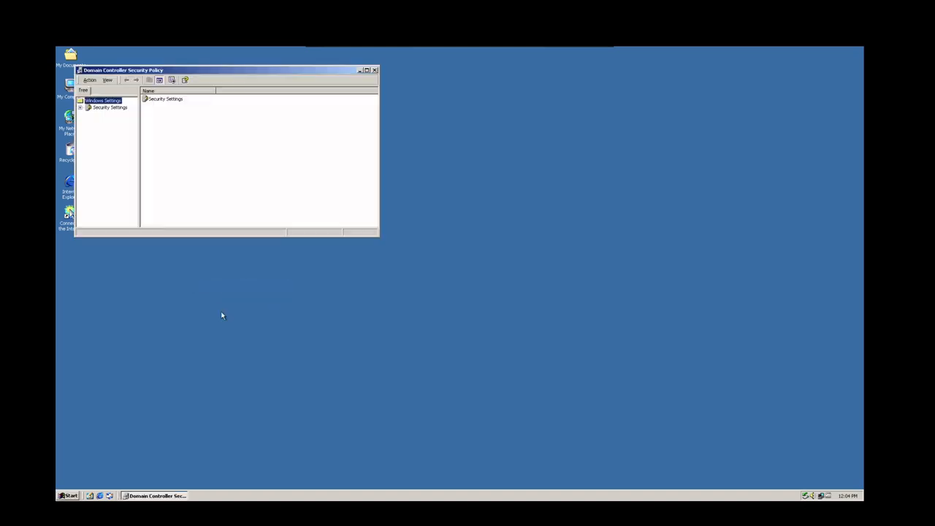
Step: Expand Security Settings together with its Account Policies, Local Policies and Event Log branches
{"action": "left_click", "coordinate": [80, 107]}
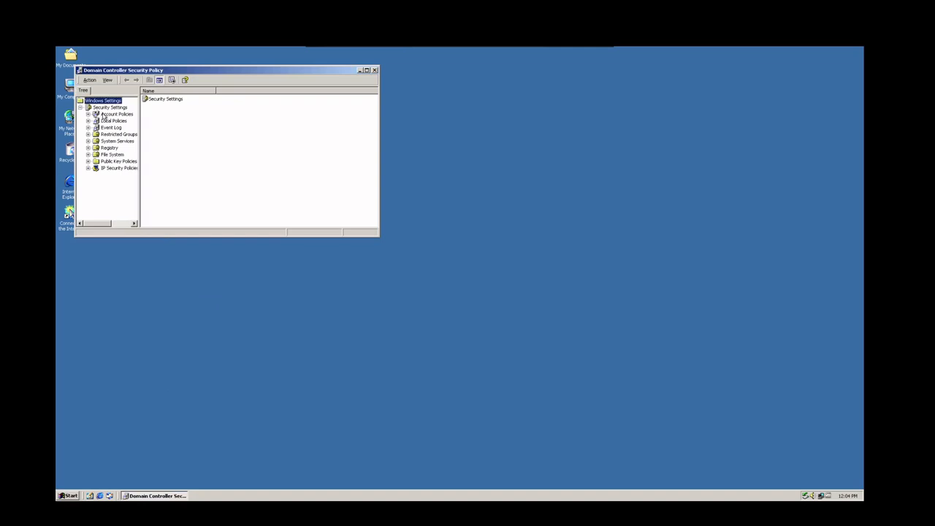
{"action": "double_click", "coordinate": [114, 114]}
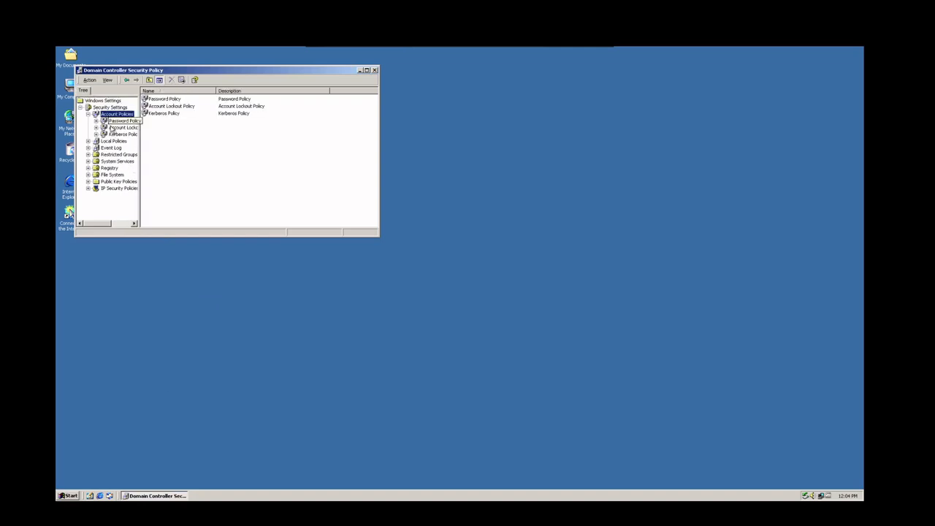
{"action": "double_click", "coordinate": [113, 141]}
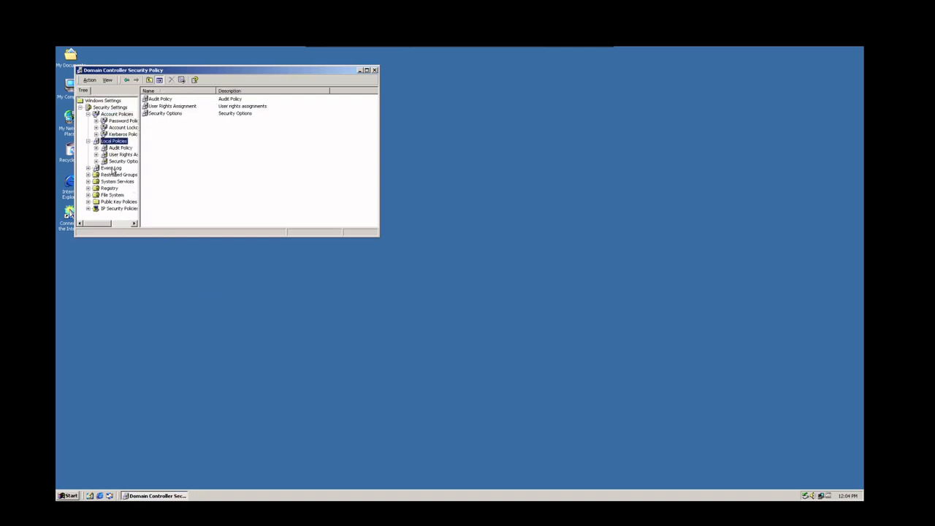
{"action": "double_click", "coordinate": [111, 168]}
Step: Look through the account policies and the Audit Policy, User Rights Assignment and Security Options under Local Policies
{"action": "left_click", "coordinate": [117, 128]}
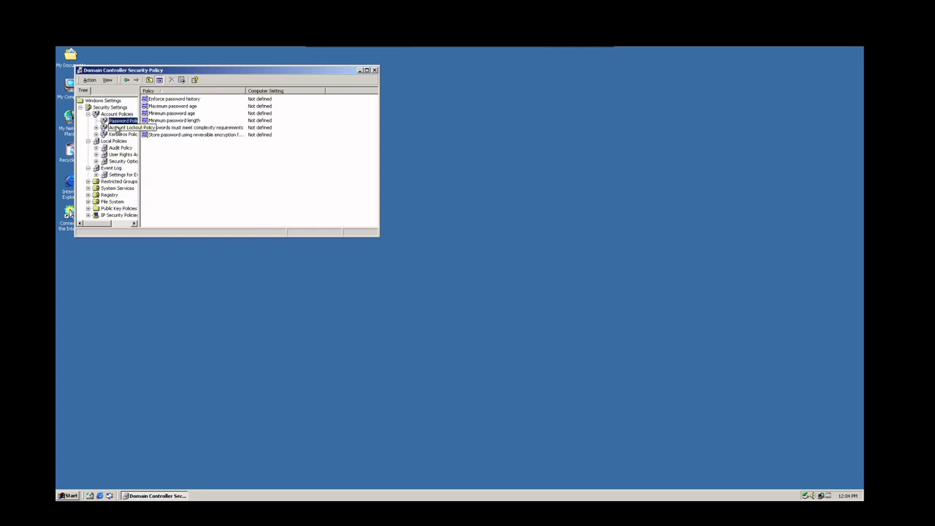
{"action": "left_click", "coordinate": [119, 134]}
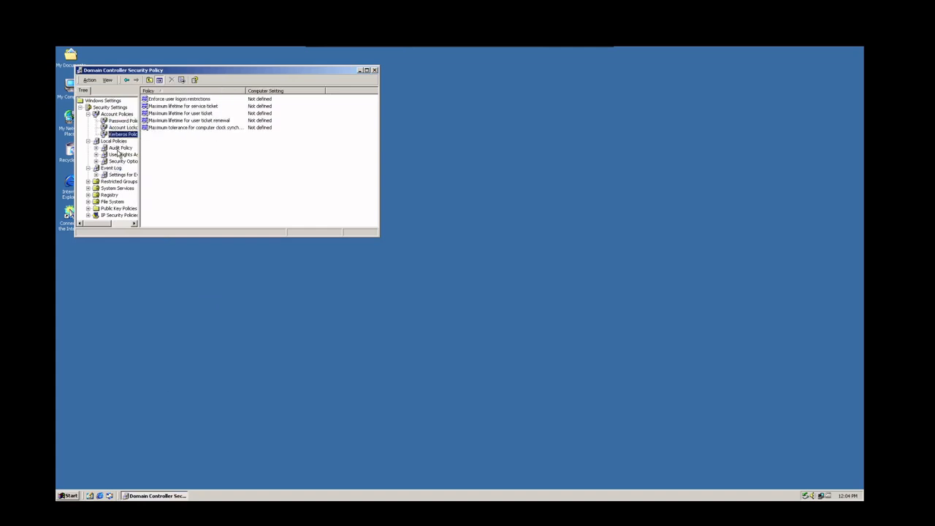
{"action": "left_click", "coordinate": [118, 149]}
{"action": "left_click", "coordinate": [120, 155]}
{"action": "left_click", "coordinate": [122, 161]}
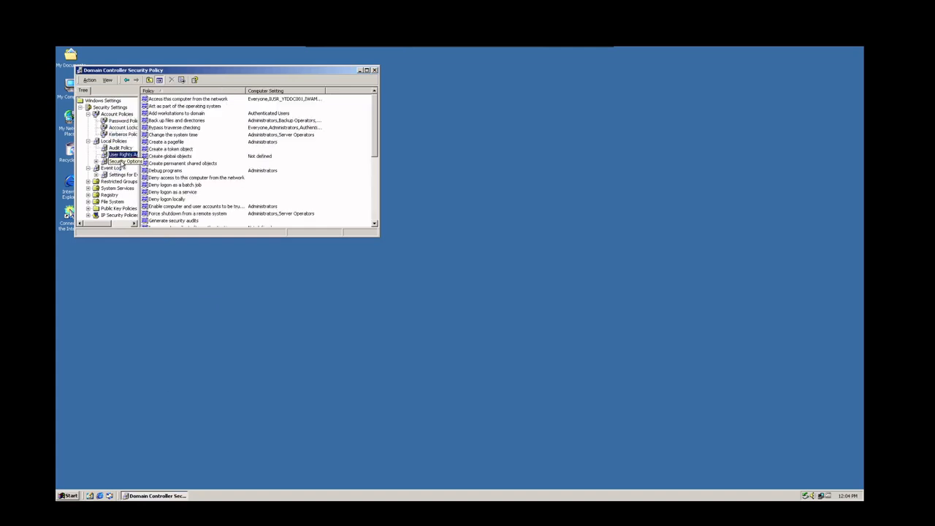
Step: Maximize the policy console and review User Rights Assignment, Audit Policy, Kerberos Policy, Account Lockout Policy and Password Policy again
{"action": "left_click", "coordinate": [367, 70]}
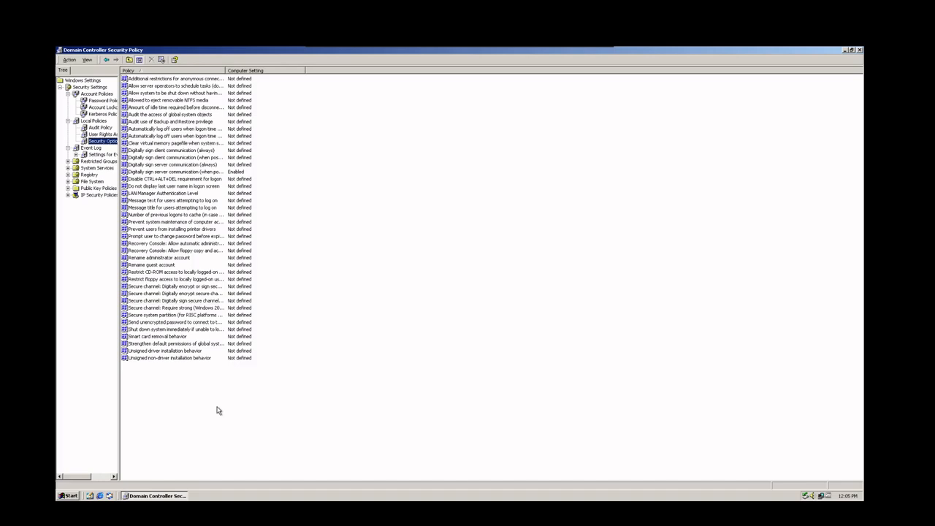
{"action": "left_click", "coordinate": [100, 136]}
{"action": "left_click", "coordinate": [99, 128]}
{"action": "left_click", "coordinate": [95, 115]}
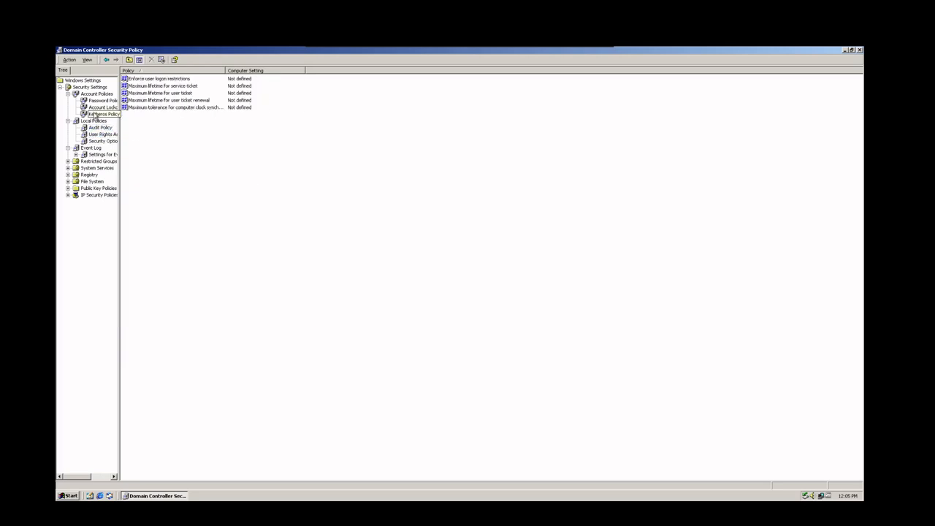
{"action": "left_click", "coordinate": [94, 108]}
{"action": "left_click", "coordinate": [94, 97]}
{"action": "left_click", "coordinate": [95, 101]}
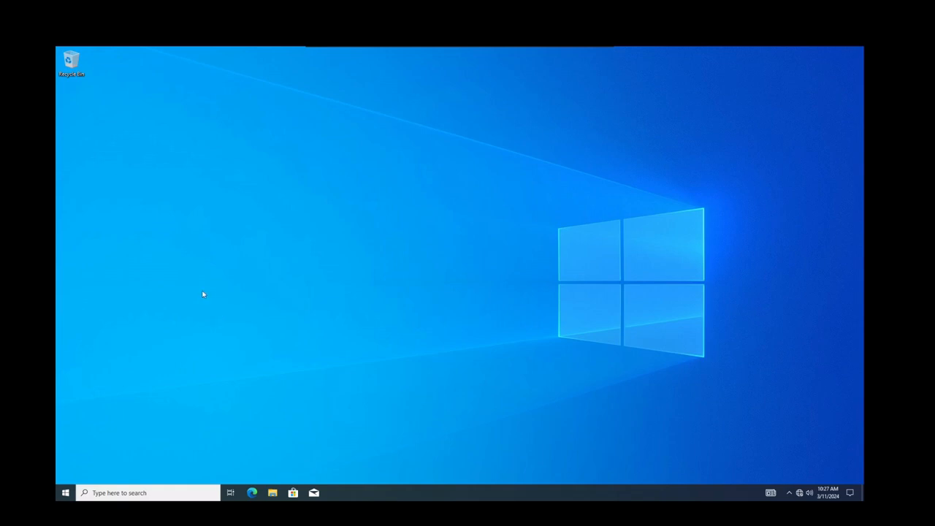
Step: On the Windows 10 machine, check the domain part of the full device name in This PC's properties and close Settings
{"action": "left_click", "coordinate": [62, 495]}
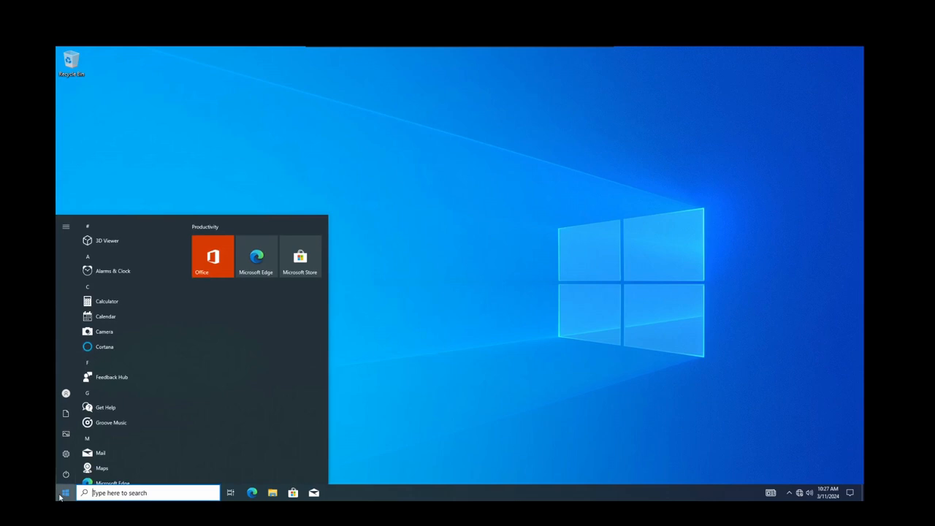
{"action": "left_click", "coordinate": [272, 492]}
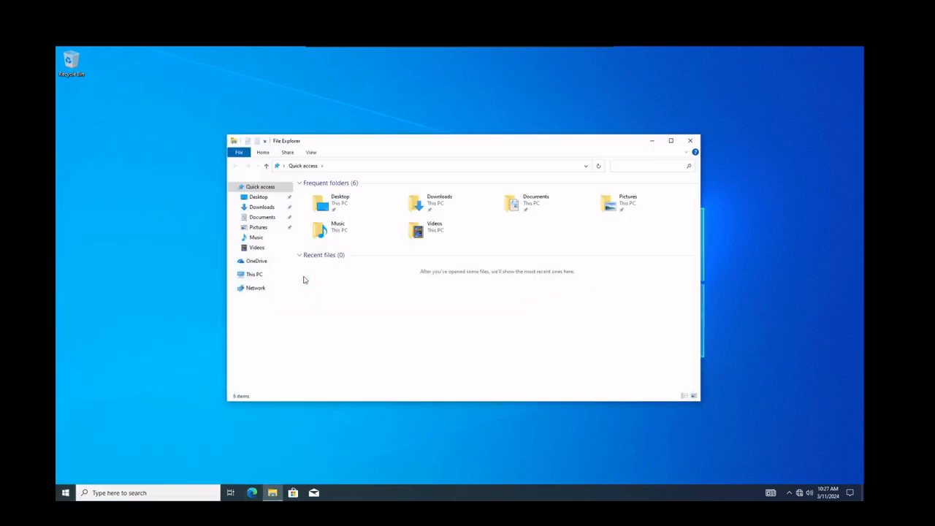
{"action": "left_click", "coordinate": [254, 274]}
{"action": "right_click", "coordinate": [256, 273]}
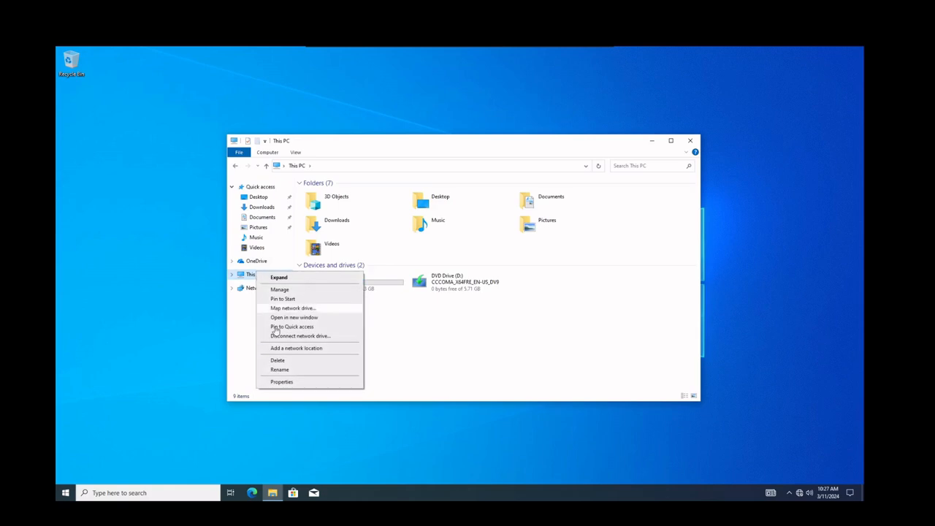
{"action": "left_click", "coordinate": [285, 382]}
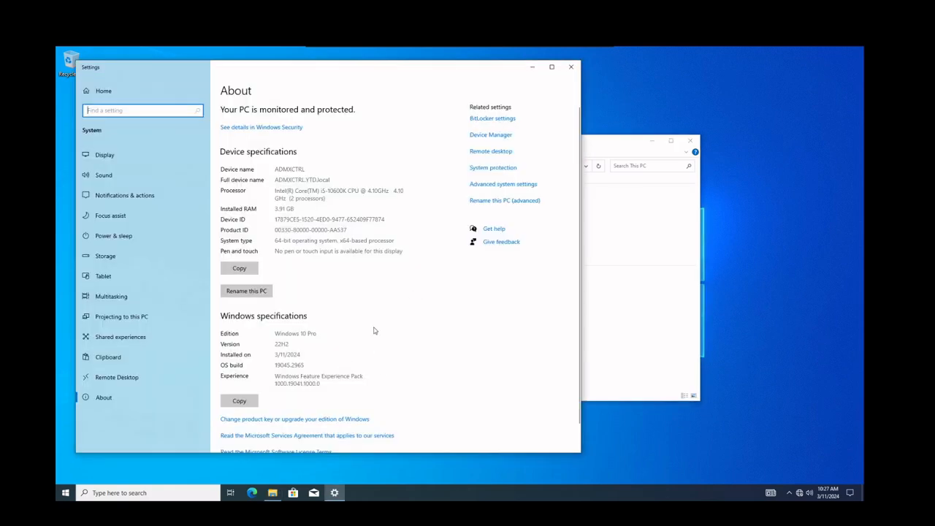
{"action": "left_click_drag", "start_coordinate": [333, 180], "coordinate": [304, 180]}
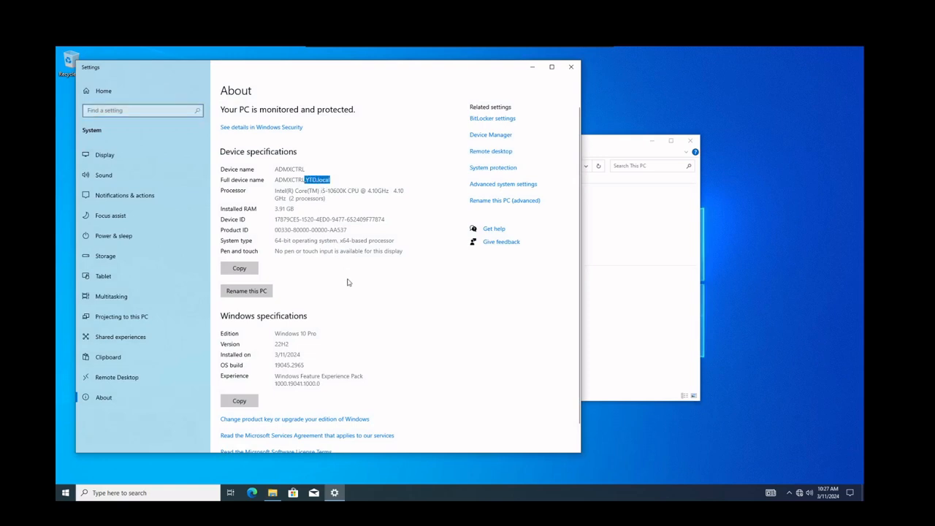
{"action": "left_click", "coordinate": [571, 67]}
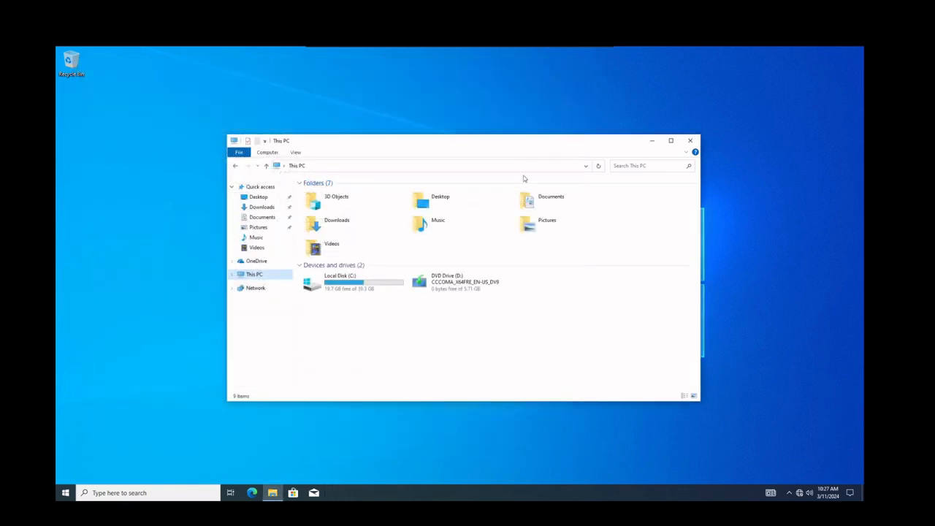
Step: Pin Active Directory Users and Computers from Windows Administrative Tools to Start
{"action": "left_click", "coordinate": [505, 334]}
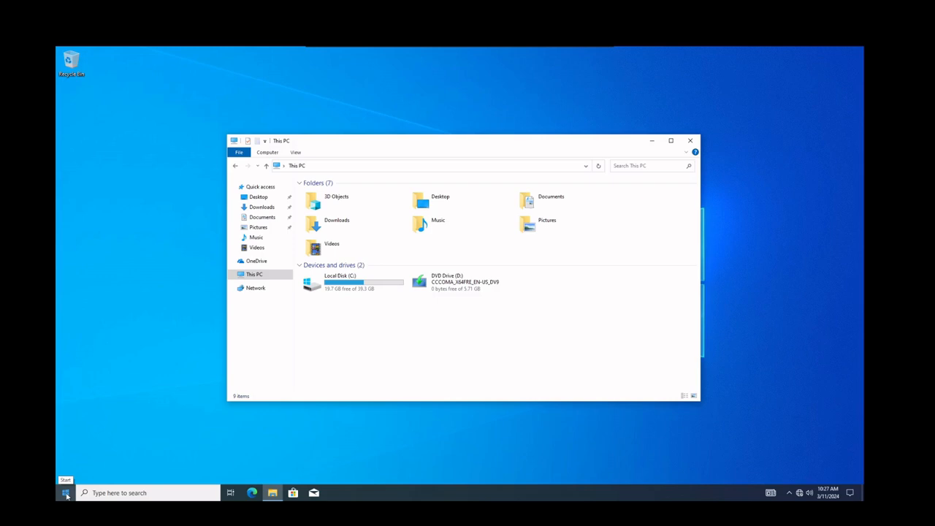
{"action": "left_click", "coordinate": [65, 494]}
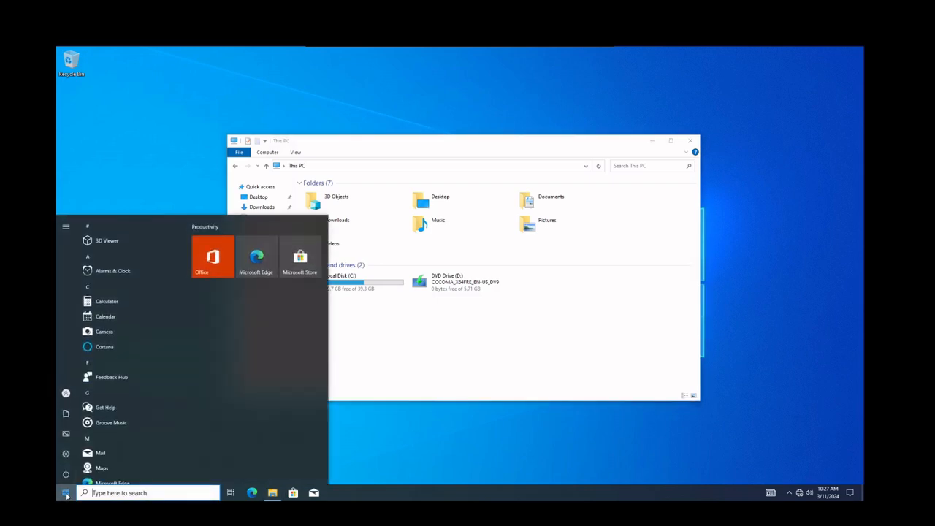
{"action": "scroll", "coordinate": [122, 365], "scroll_direction": "down", "scroll_amount": 5}
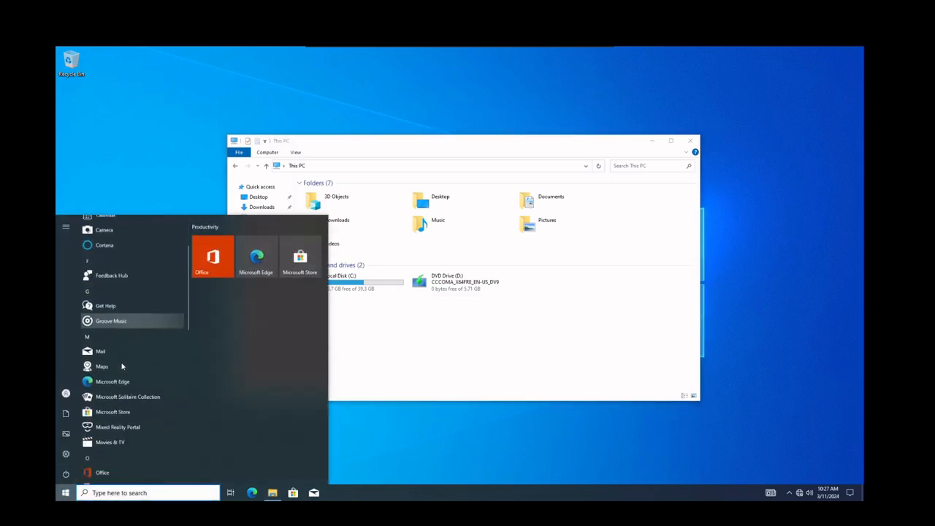
{"action": "scroll", "coordinate": [122, 366], "scroll_direction": "down", "scroll_amount": 3}
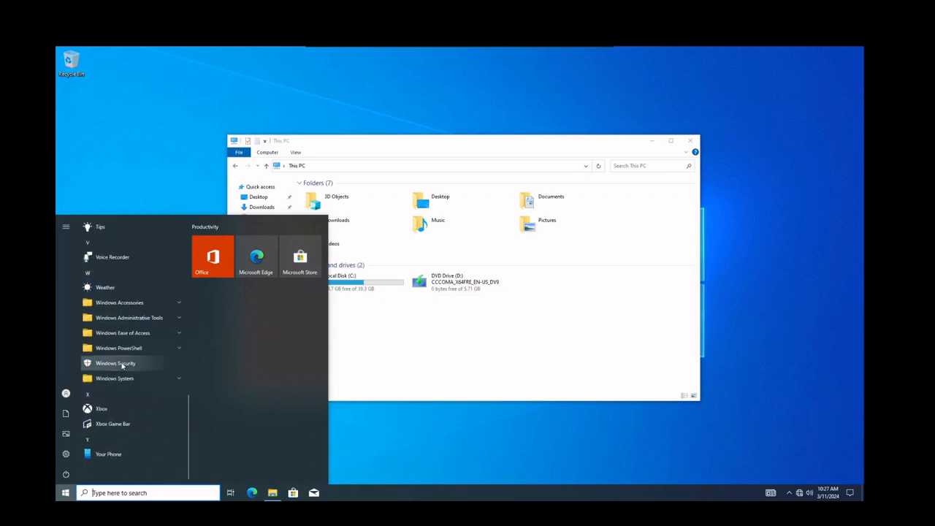
{"action": "left_click", "coordinate": [125, 317]}
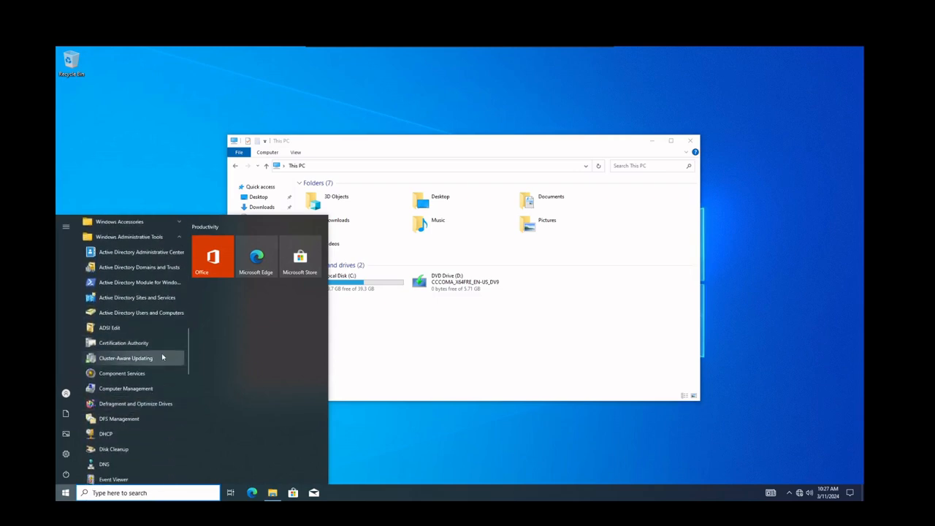
{"action": "scroll", "coordinate": [156, 347], "scroll_direction": "down", "scroll_amount": 2}
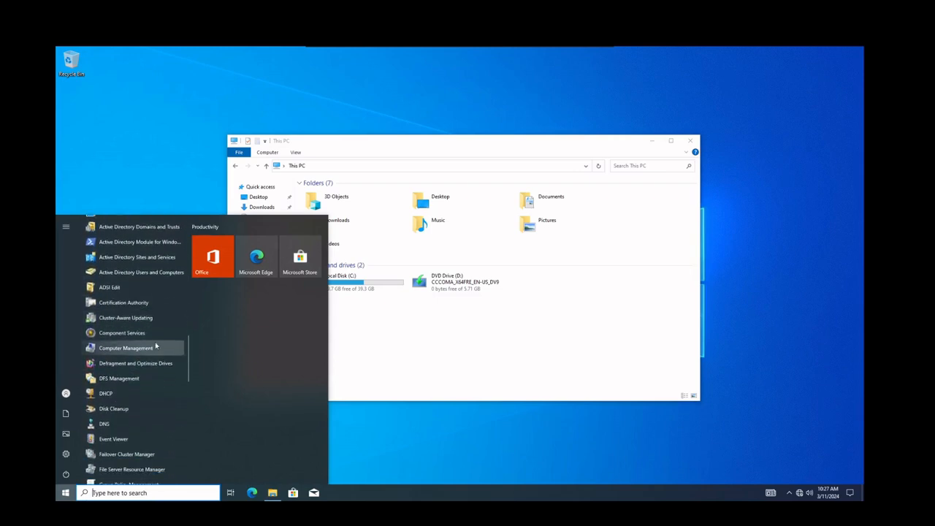
{"action": "right_click", "coordinate": [125, 278]}
{"action": "left_click", "coordinate": [148, 285]}
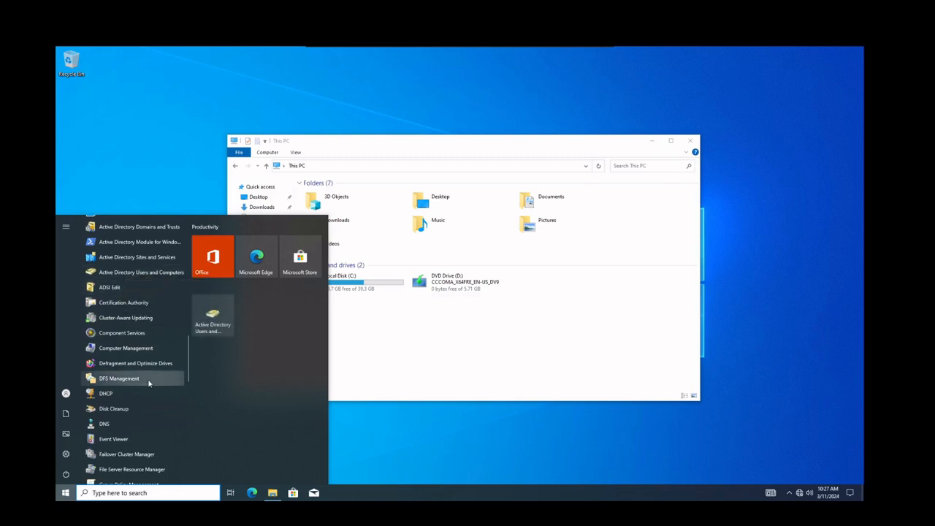
Step: Pin DHCP, DNS and Group Policy Management from Windows Administrative Tools to Start
{"action": "scroll", "coordinate": [139, 366], "scroll_direction": "down", "scroll_amount": 1}
{"action": "right_click", "coordinate": [106, 355]}
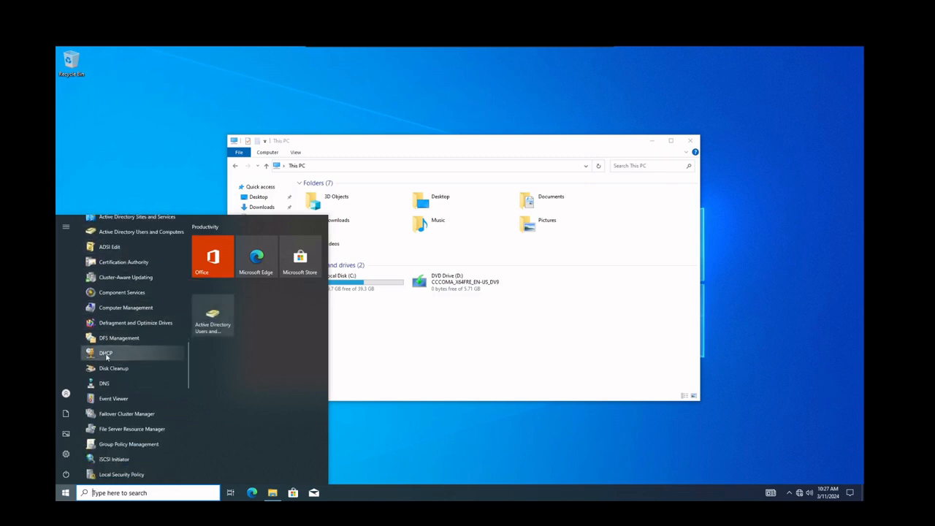
{"action": "left_click", "coordinate": [133, 358]}
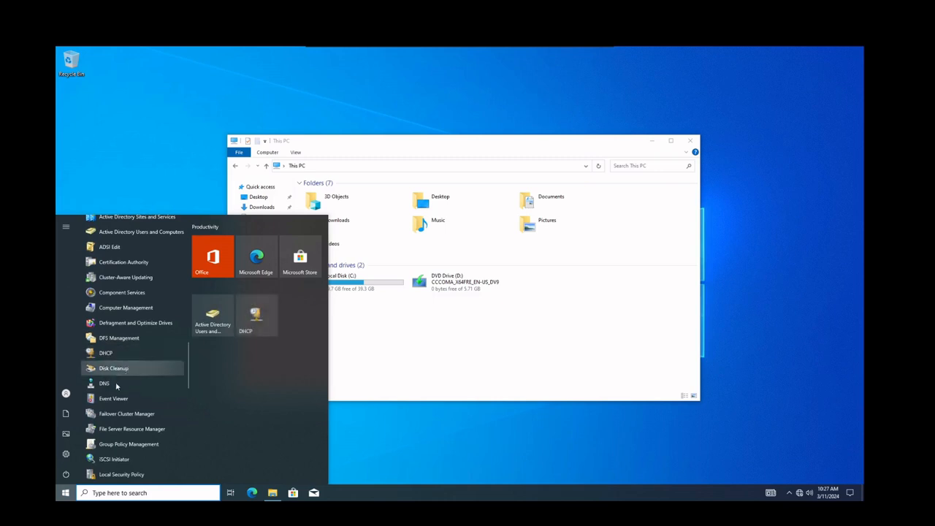
{"action": "right_click", "coordinate": [105, 385]}
{"action": "left_click", "coordinate": [121, 393]}
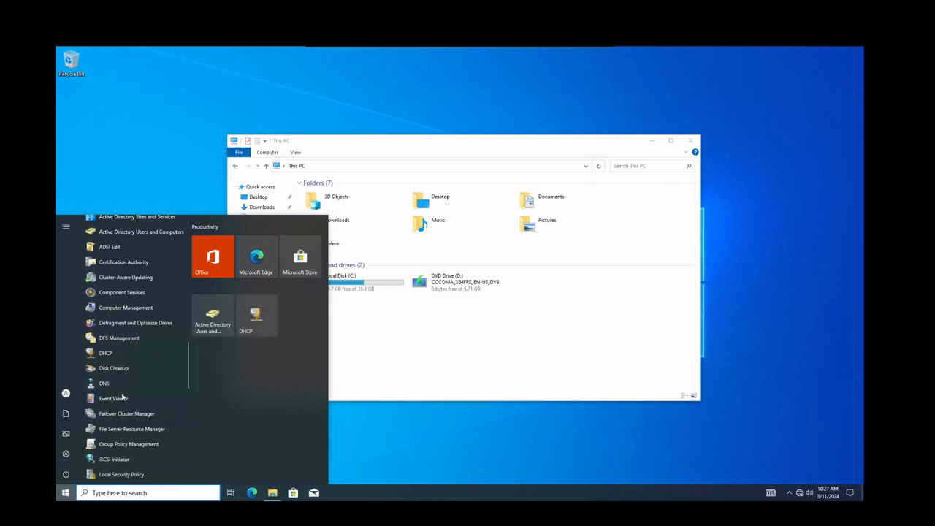
{"action": "scroll", "coordinate": [129, 385], "scroll_direction": "down", "scroll_amount": 1}
{"action": "scroll", "coordinate": [129, 386], "scroll_direction": "down", "scroll_amount": 2}
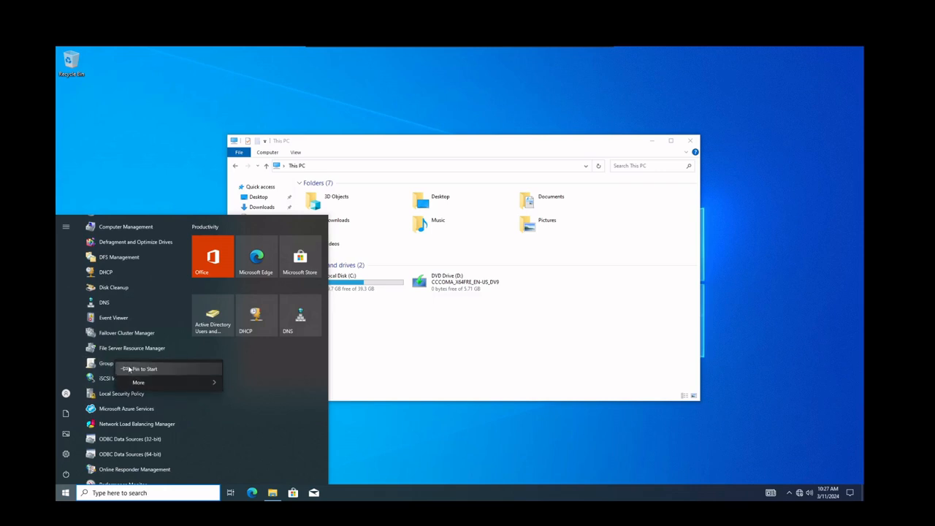
{"action": "scroll", "coordinate": [131, 371], "scroll_direction": "down", "scroll_amount": 8}
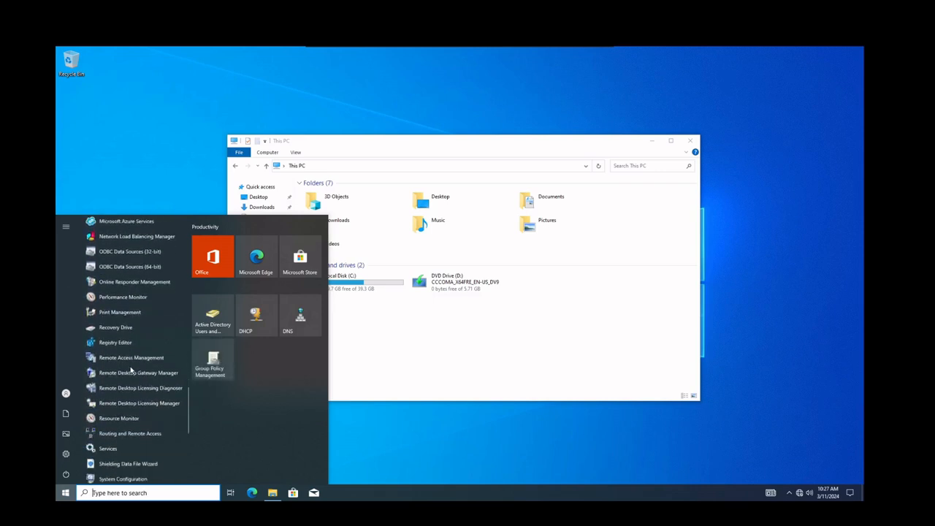
{"action": "scroll", "coordinate": [131, 371], "scroll_direction": "down", "scroll_amount": 4}
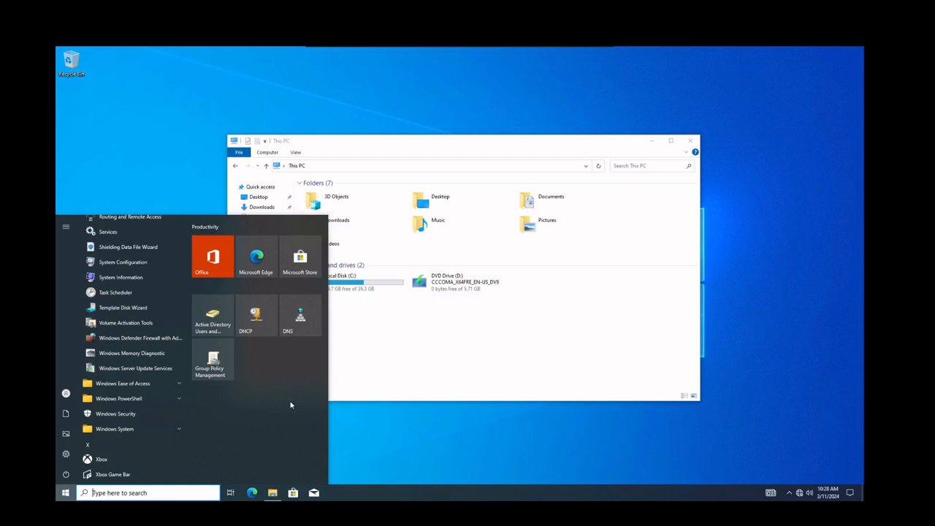
Step: Open Active Directory Users and Computers, expand YTD.local and look through its Computers, Builtin and Users containers
{"action": "left_click", "coordinate": [209, 327]}
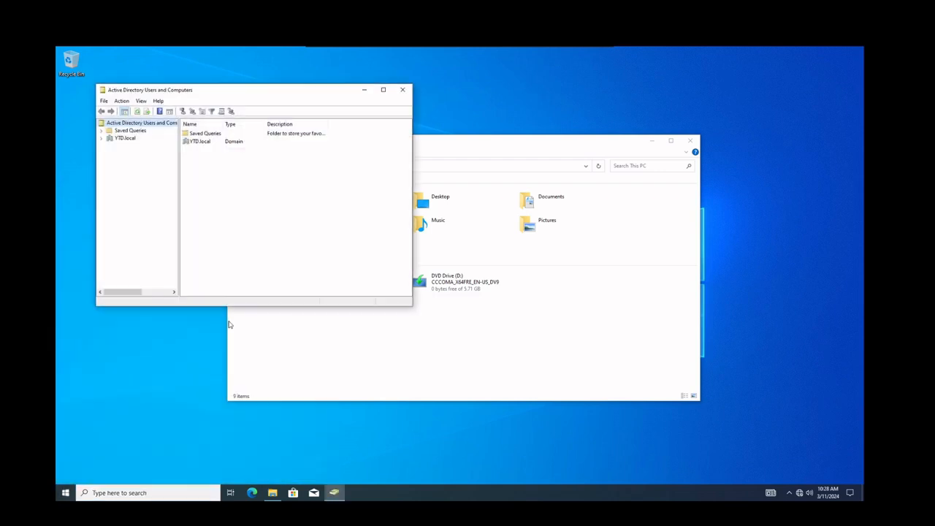
{"action": "double_click", "coordinate": [126, 139]}
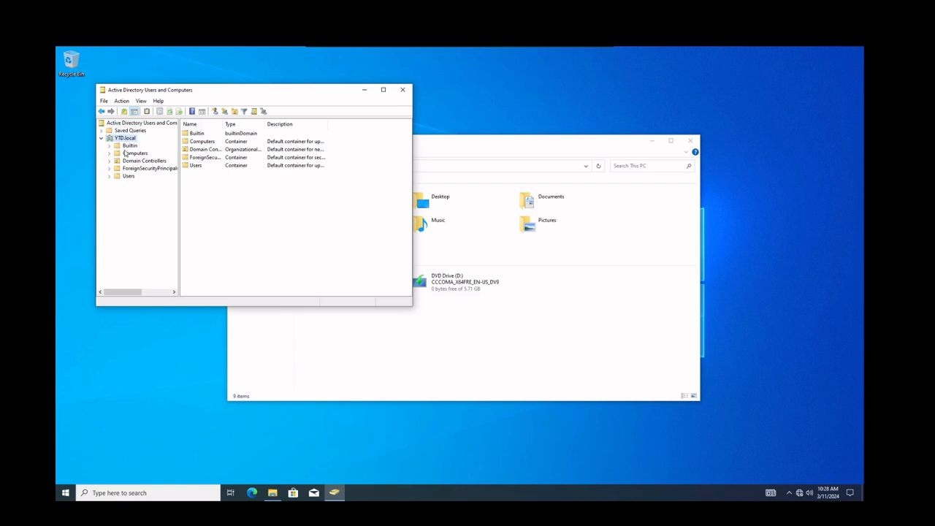
{"action": "left_click", "coordinate": [128, 146]}
{"action": "left_click", "coordinate": [128, 153]}
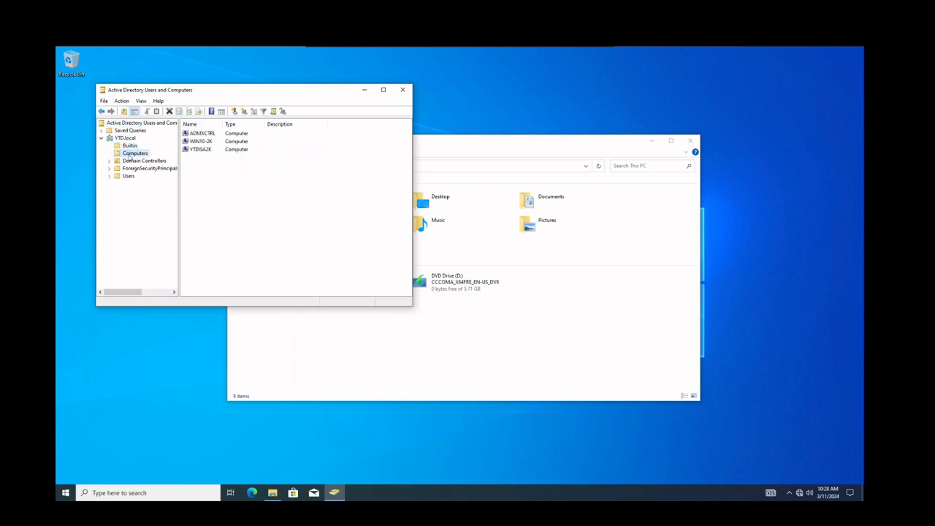
{"action": "left_click", "coordinate": [199, 143]}
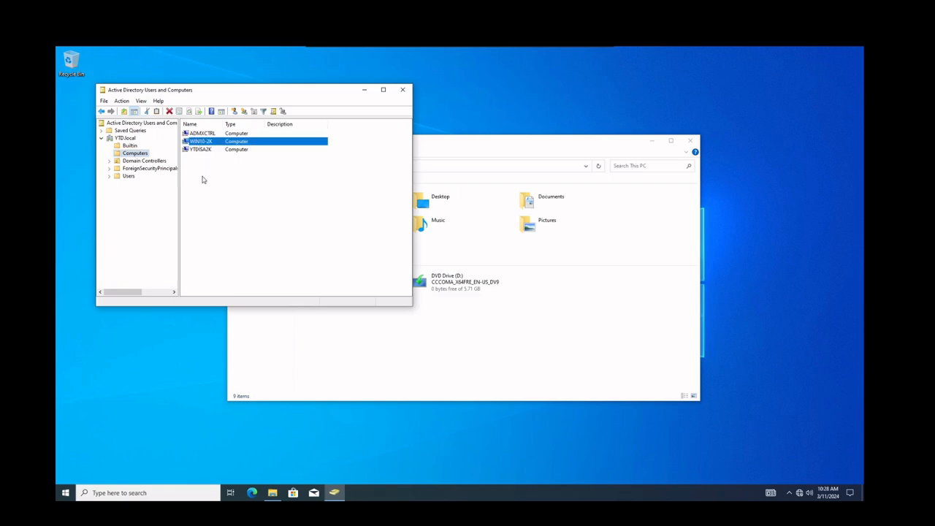
{"action": "left_click", "coordinate": [196, 151]}
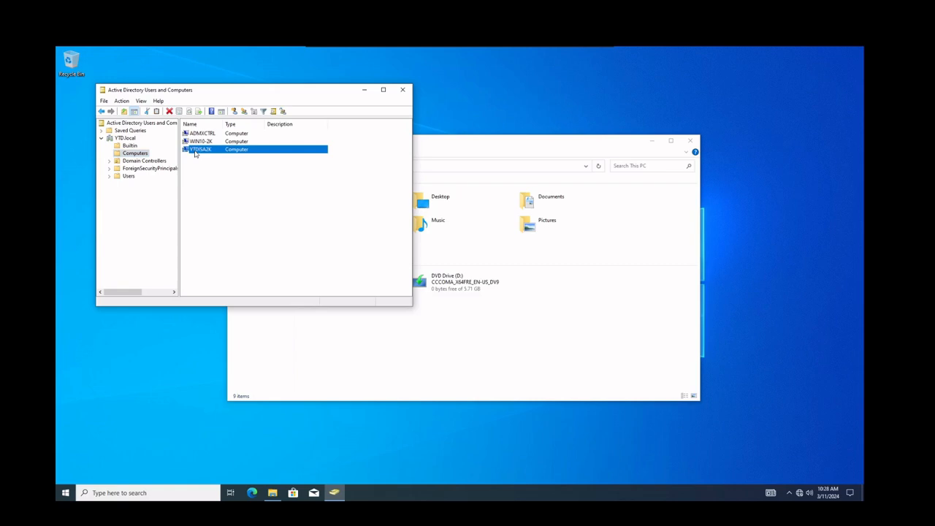
{"action": "left_click", "coordinate": [196, 135]}
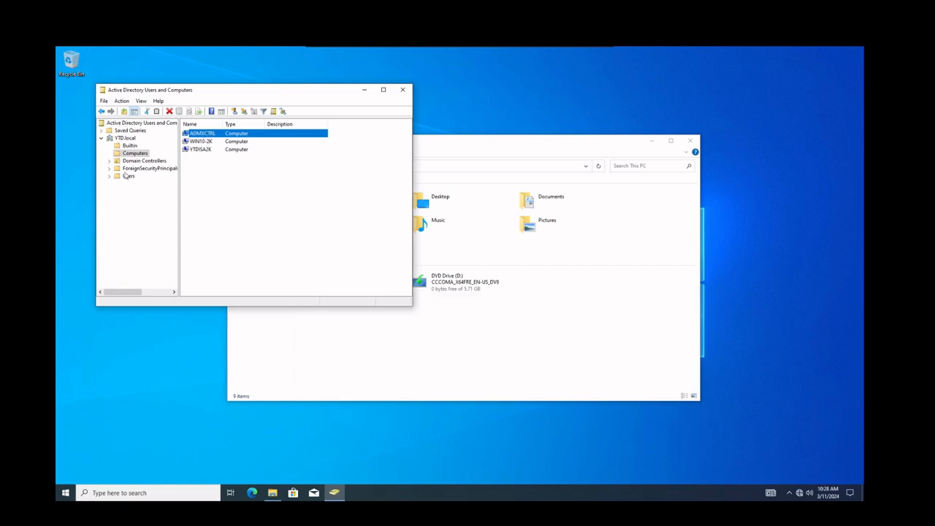
{"action": "left_click", "coordinate": [127, 146]}
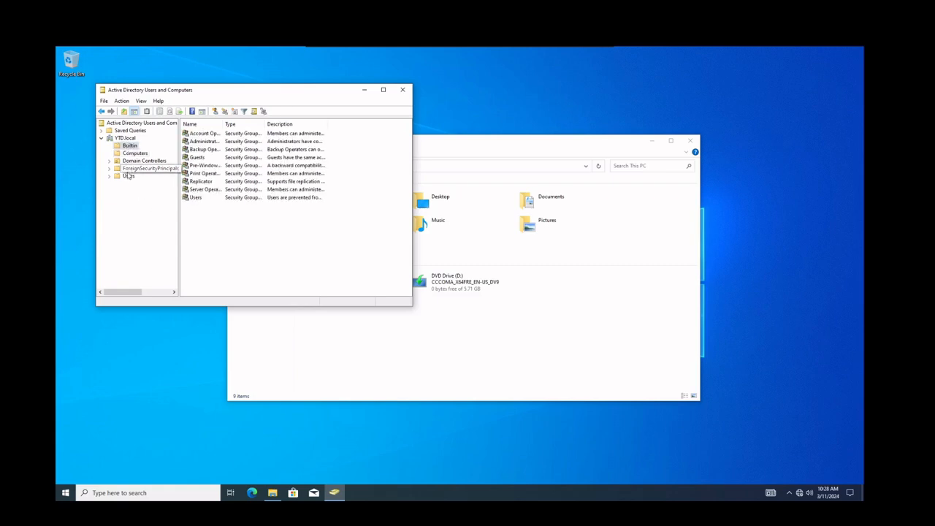
{"action": "left_click", "coordinate": [130, 176]}
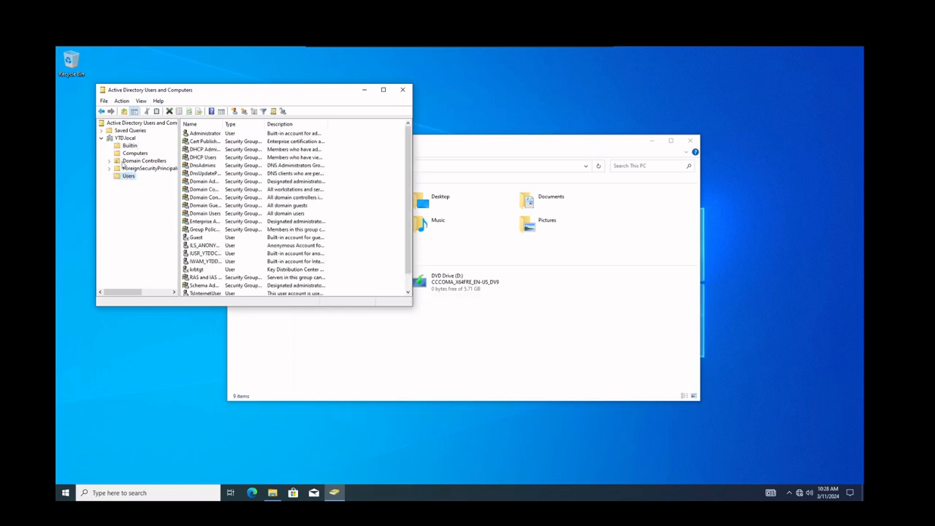
Step: Check the operating system details in the properties of domain controller YTDDC001 and close them without changes
{"action": "left_click", "coordinate": [132, 161]}
{"action": "left_click", "coordinate": [210, 134]}
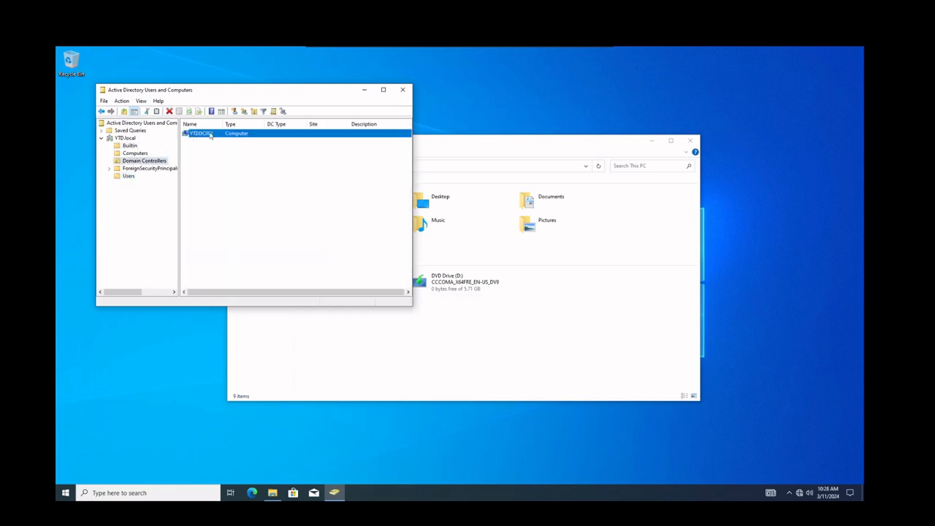
{"action": "right_click", "coordinate": [210, 134]}
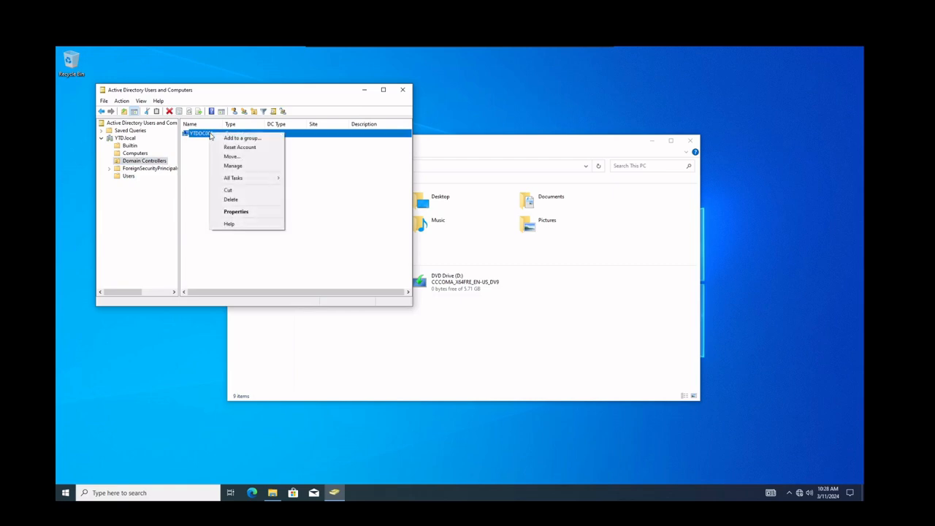
{"action": "left_click", "coordinate": [232, 213]}
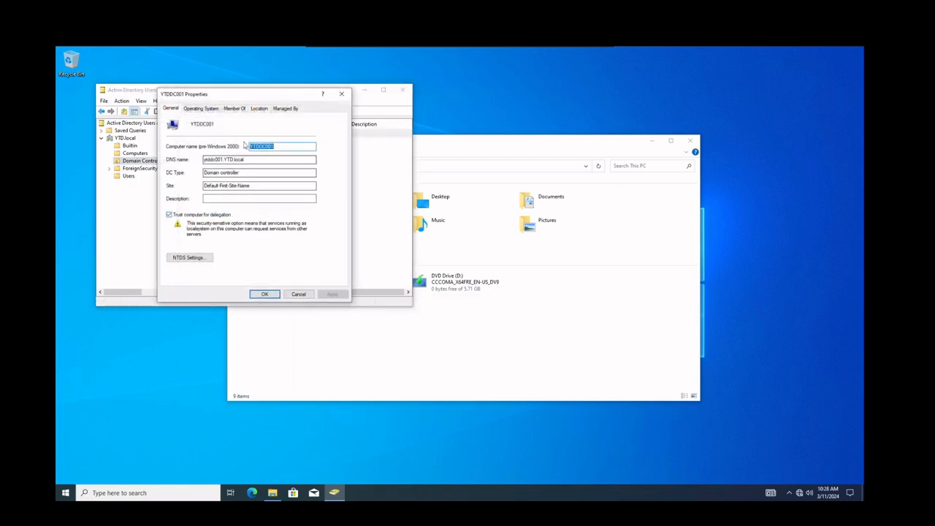
{"action": "left_click", "coordinate": [205, 109]}
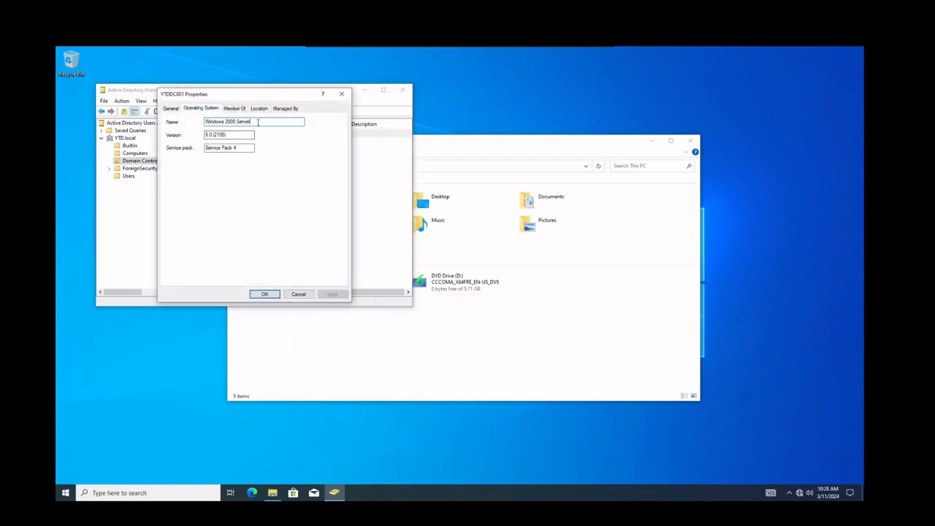
{"action": "left_click", "coordinate": [308, 296]}
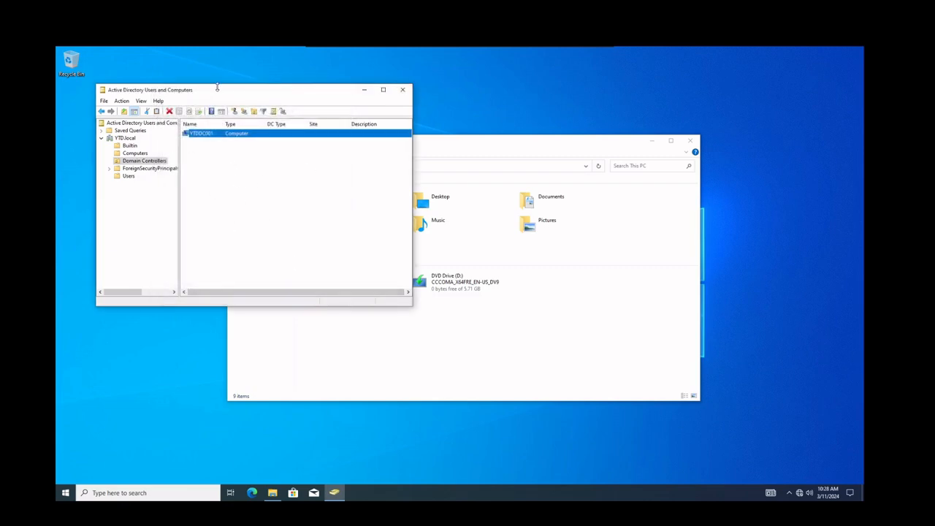
Step: Move the Active Directory window aside, open Group Policy Management and expand the forest down to the YTD.local domain
{"action": "left_click_drag", "start_coordinate": [217, 87], "coordinate": [582, 242]}
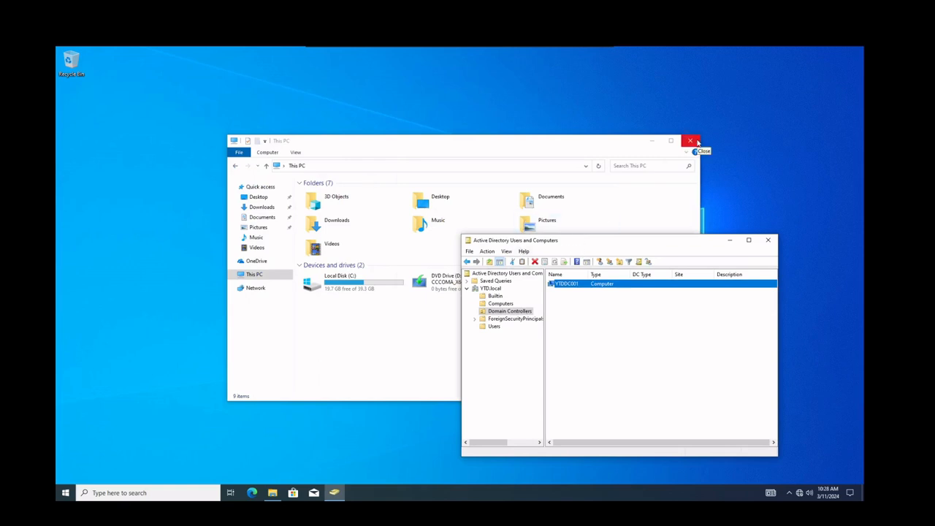
{"action": "left_click", "coordinate": [65, 494]}
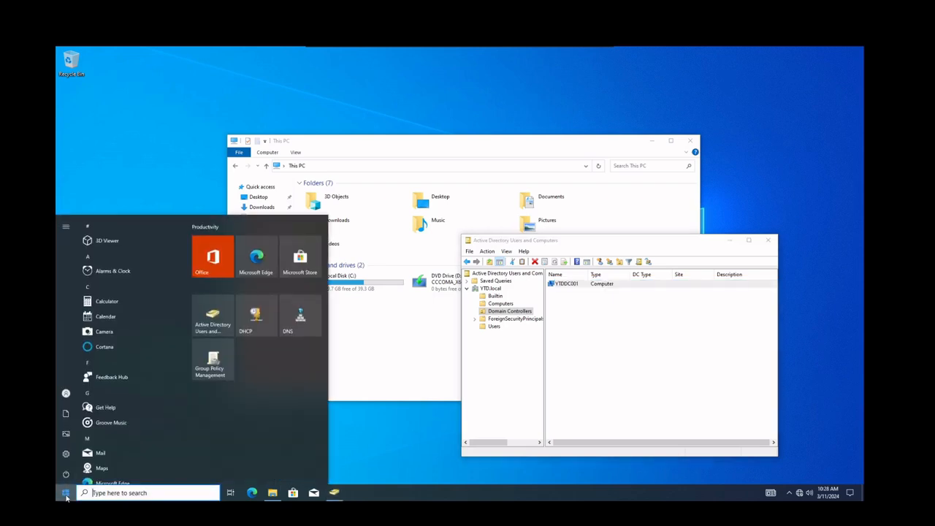
{"action": "left_click", "coordinate": [213, 362]}
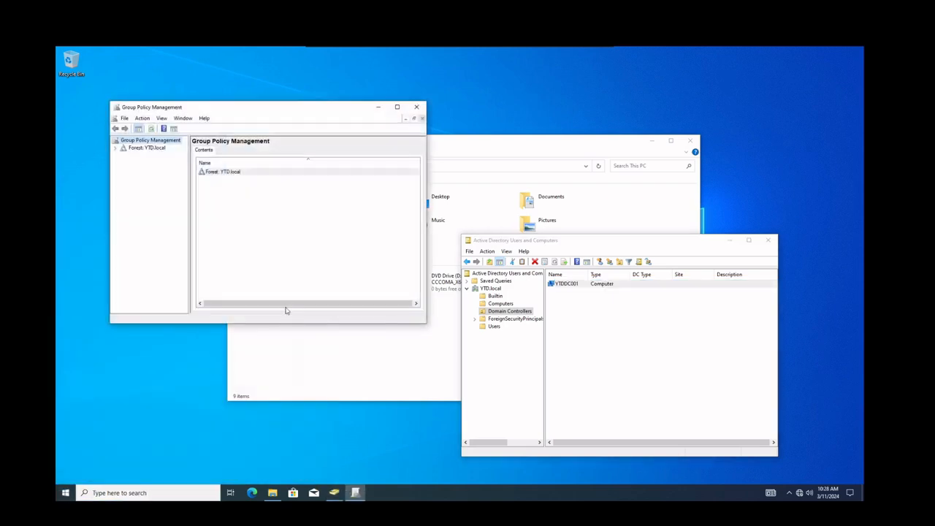
{"action": "double_click", "coordinate": [146, 148]}
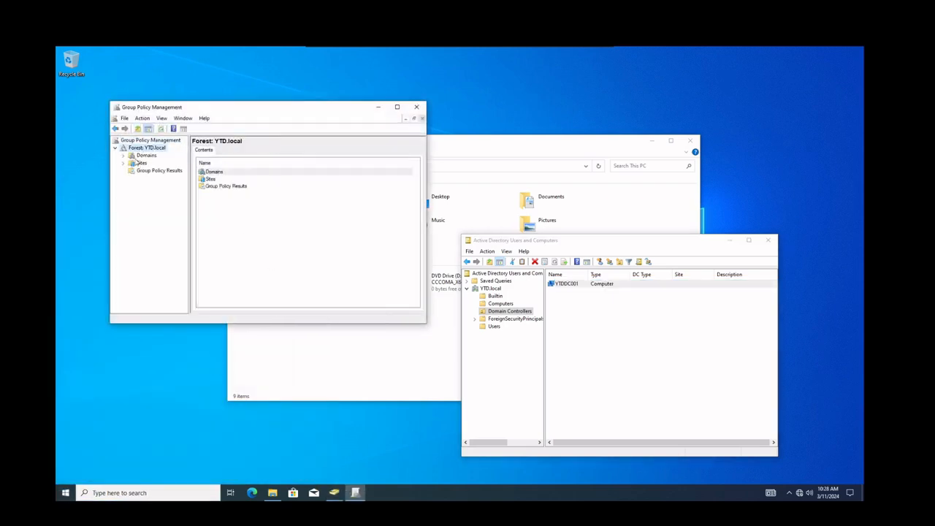
{"action": "double_click", "coordinate": [146, 155]}
{"action": "double_click", "coordinate": [154, 162]}
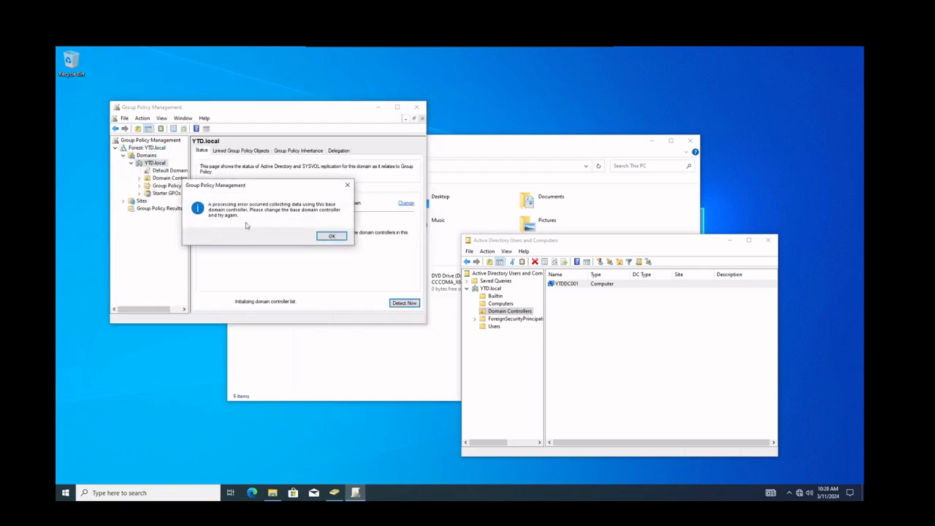
{"action": "left_click", "coordinate": [331, 237]}
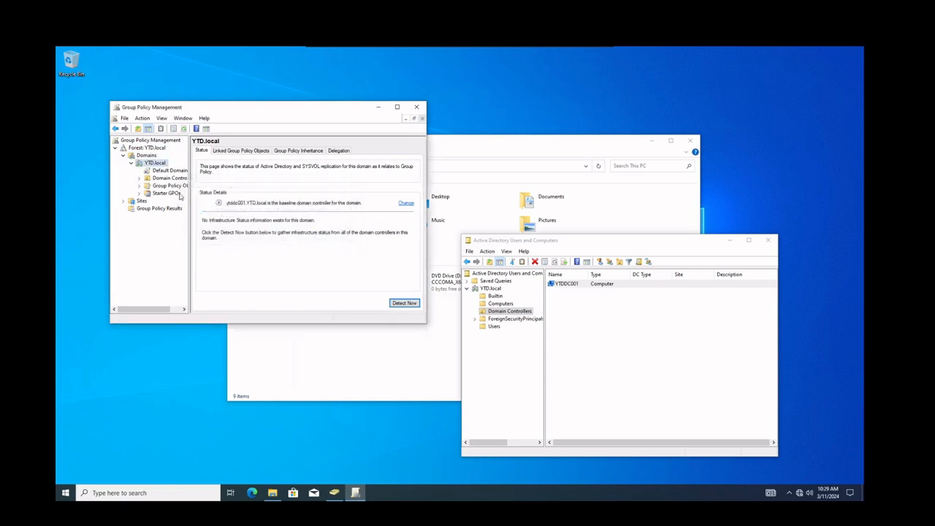
Step: Expand Domain Controllers and Group Policy Objects under YTD.local and view the Default Domain Policy and Starter GPOs
{"action": "double_click", "coordinate": [168, 179]}
{"action": "double_click", "coordinate": [156, 193]}
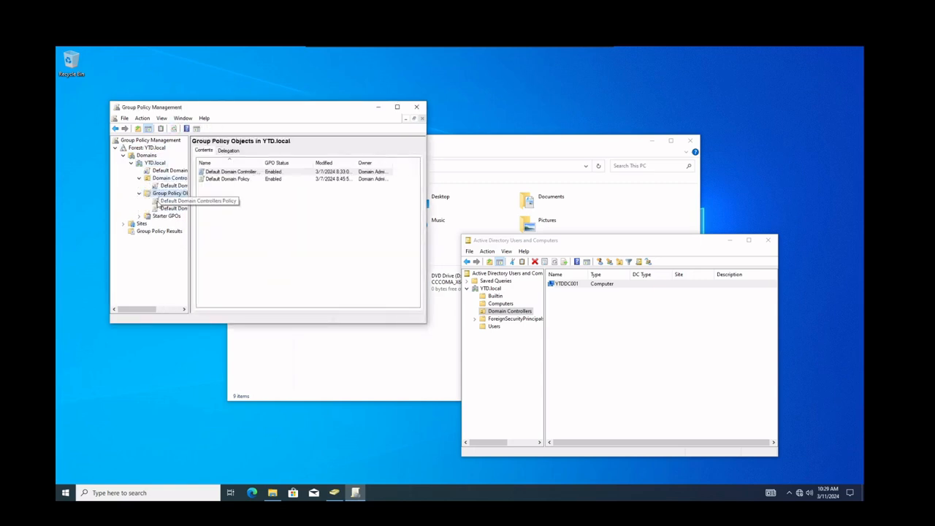
{"action": "left_click", "coordinate": [160, 208]}
{"action": "left_click", "coordinate": [164, 216]}
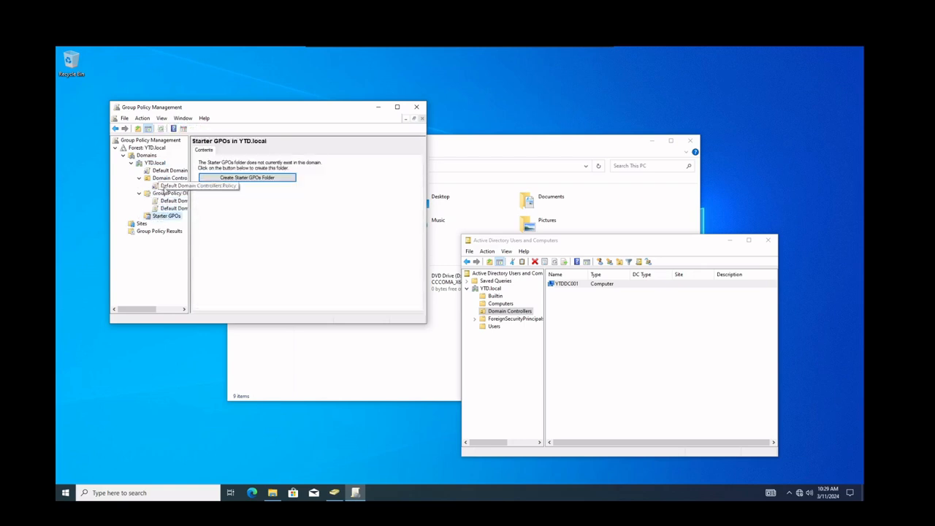
Step: Maximize the console with a wider tree and review the fully expanded settings report of the Default Domain Policy
{"action": "left_click", "coordinate": [397, 107]}
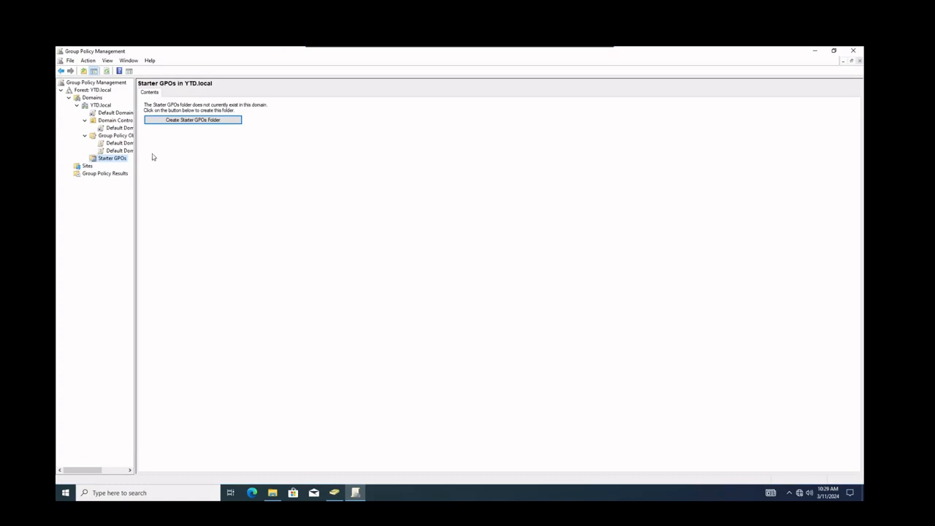
{"action": "left_click_drag", "start_coordinate": [135, 156], "coordinate": [260, 161]}
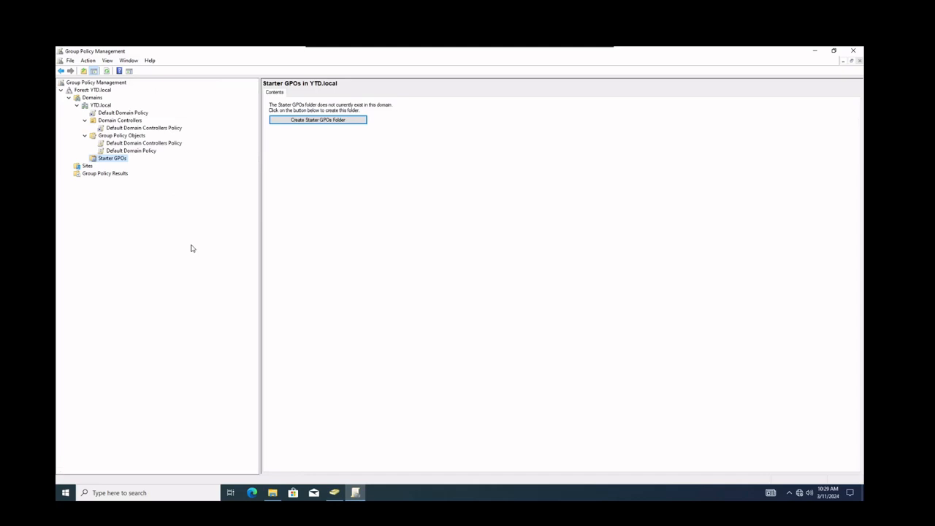
{"action": "left_click", "coordinate": [137, 143]}
{"action": "left_click", "coordinate": [137, 151]}
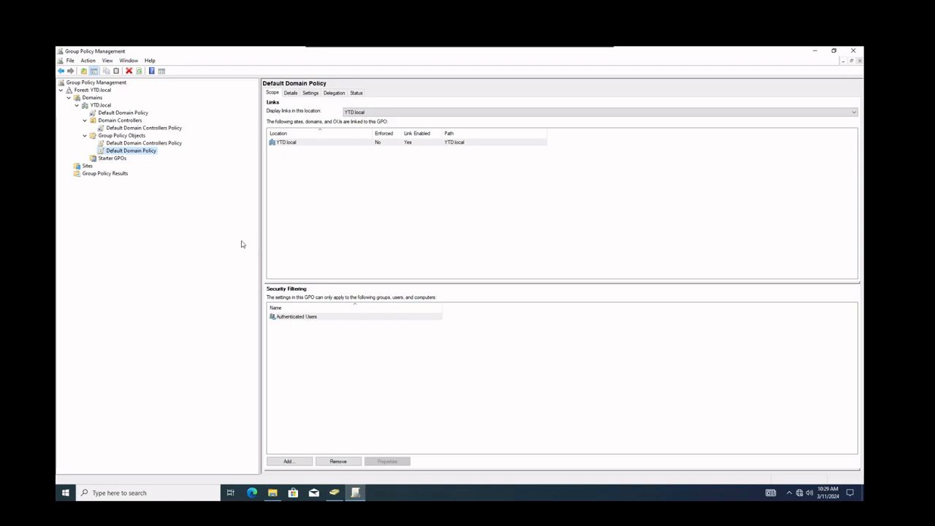
{"action": "left_click", "coordinate": [311, 94]}
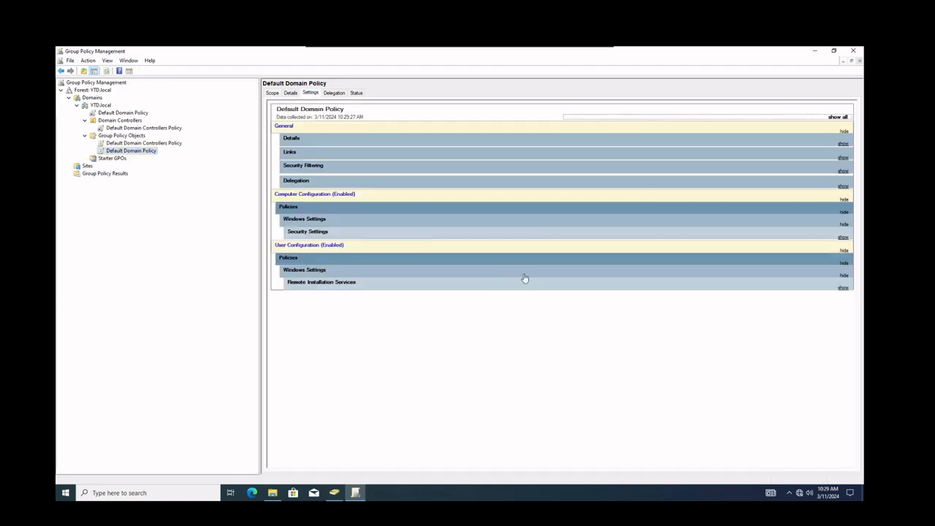
{"action": "left_click", "coordinate": [840, 118]}
{"action": "scroll", "coordinate": [536, 271], "scroll_direction": "down", "scroll_amount": 2}
{"action": "scroll", "coordinate": [535, 271], "scroll_direction": "down", "scroll_amount": 8}
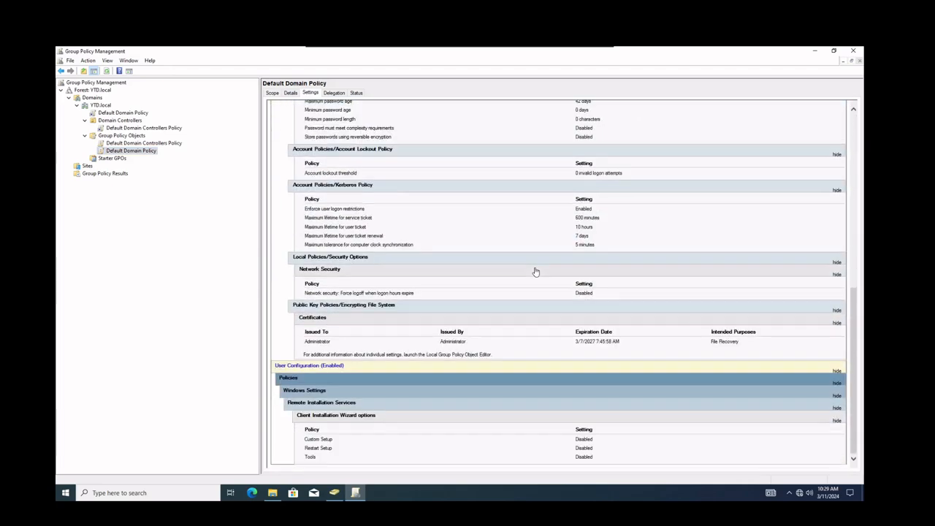
{"action": "scroll", "coordinate": [536, 271], "scroll_direction": "up", "scroll_amount": 10}
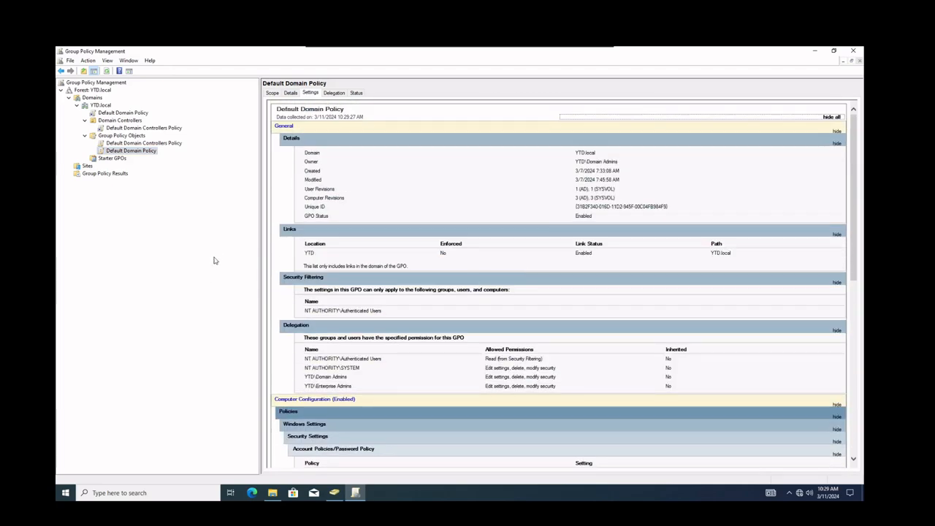
Step: View the Default Domain Controllers Policy and the Group Policy Objects list, and switch to Active Directory Users and Computers
{"action": "left_click", "coordinate": [135, 143]}
{"action": "left_click", "coordinate": [131, 136]}
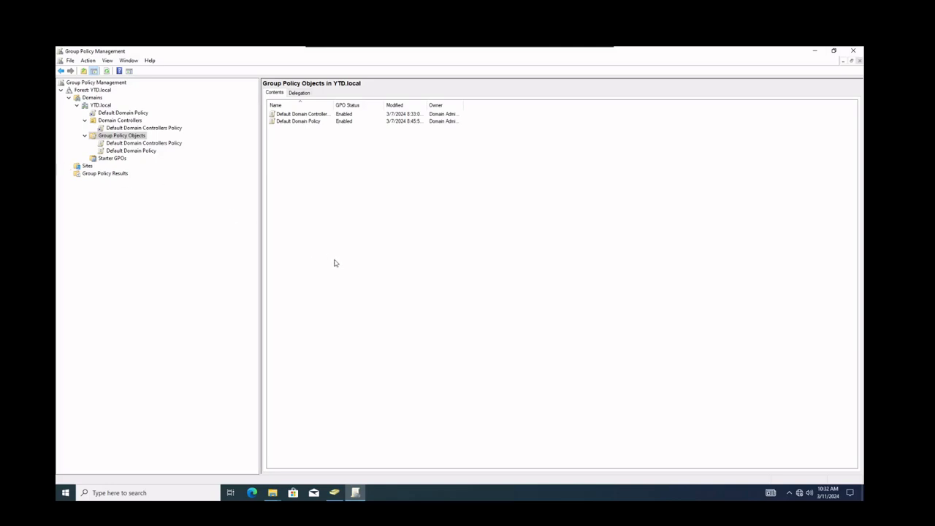
{"action": "left_click", "coordinate": [334, 493]}
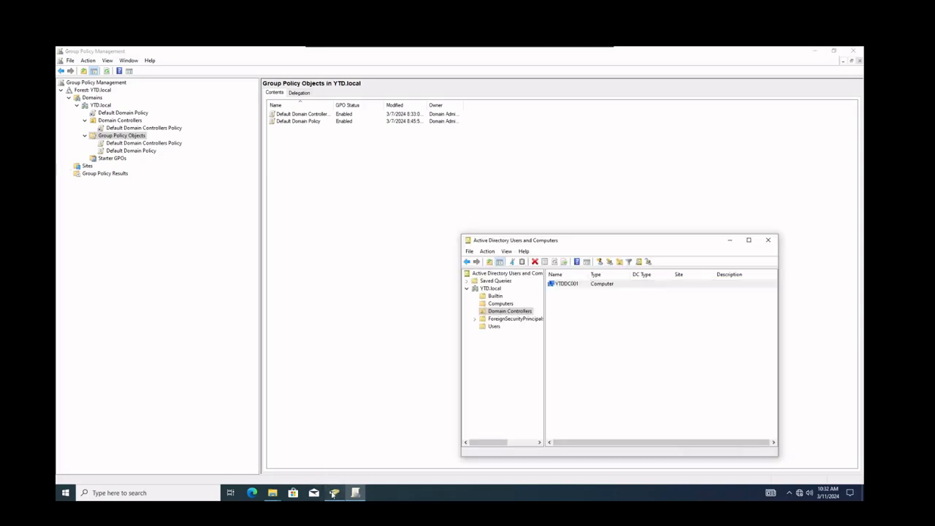
Step: Maximize Active Directory Users and Computers and create an organizational unit named ModernClients under YTD.local
{"action": "double_click", "coordinate": [545, 241]}
{"action": "right_click", "coordinate": [86, 98]}
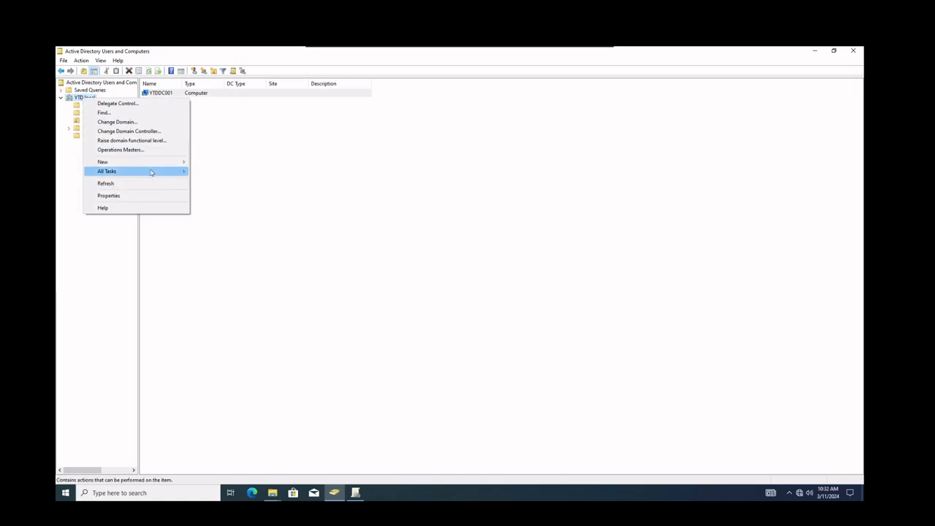
{"action": "mouse_move", "coordinate": [175, 164]}
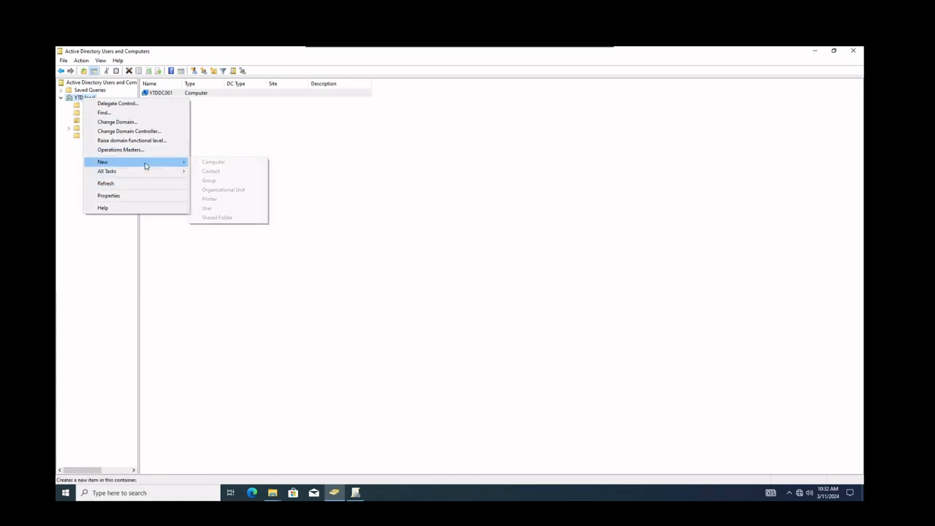
{"action": "left_click", "coordinate": [254, 190]}
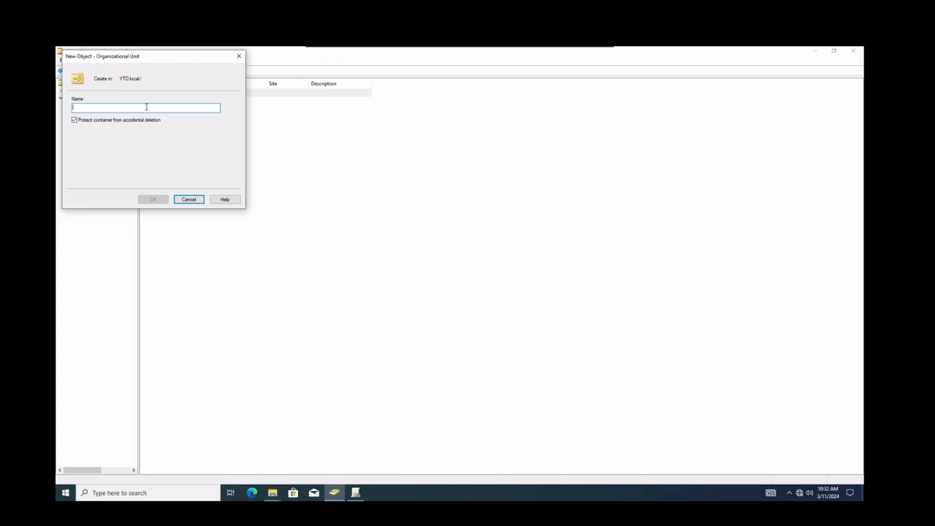
{"action": "type", "text": "Moder"}
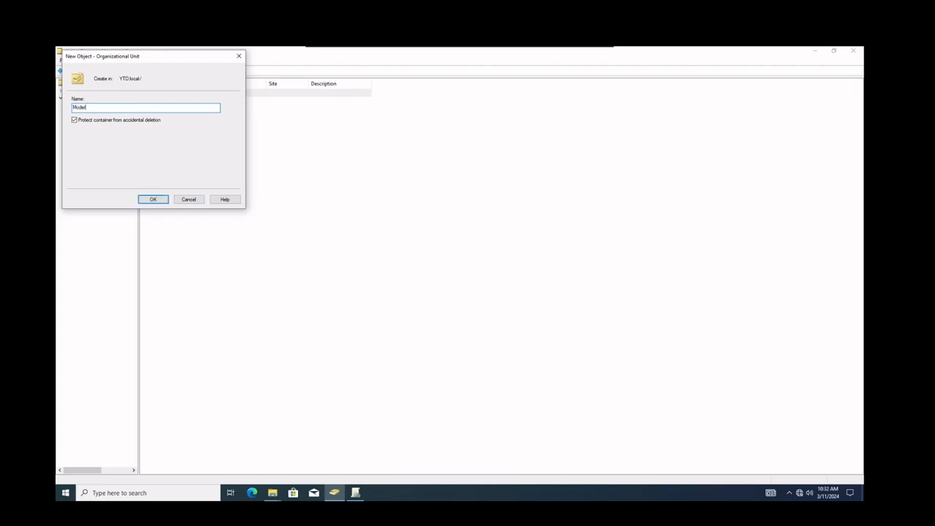
{"action": "type", "text": "nClients"}
{"action": "key", "text": "Return"}
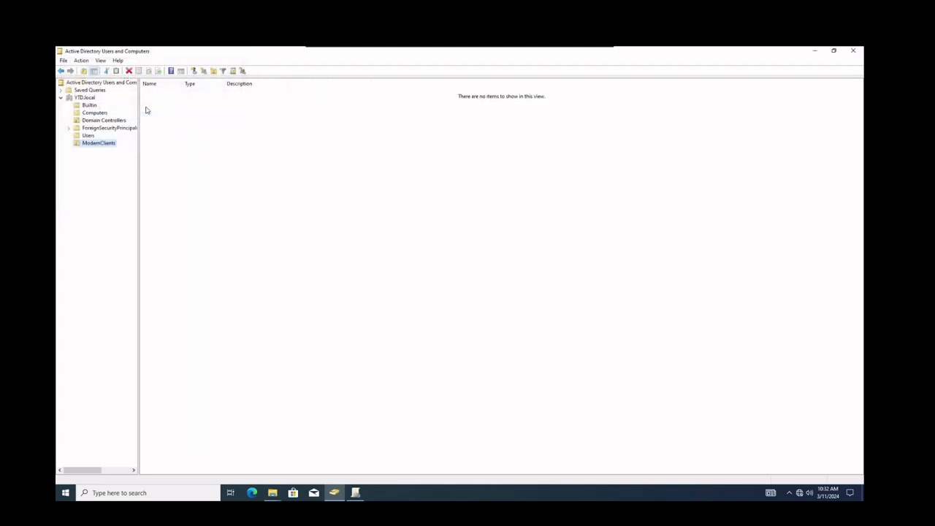
Step: Move the WIN10-2K computer from Computers into ModernClients, suppressing further move warnings, and view it in its new container
{"action": "left_click", "coordinate": [93, 114]}
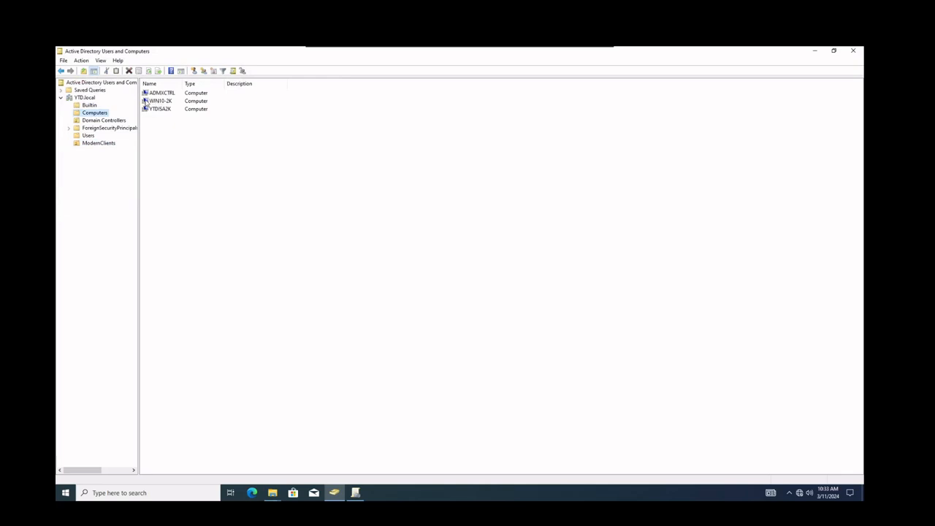
{"action": "left_click", "coordinate": [162, 102]}
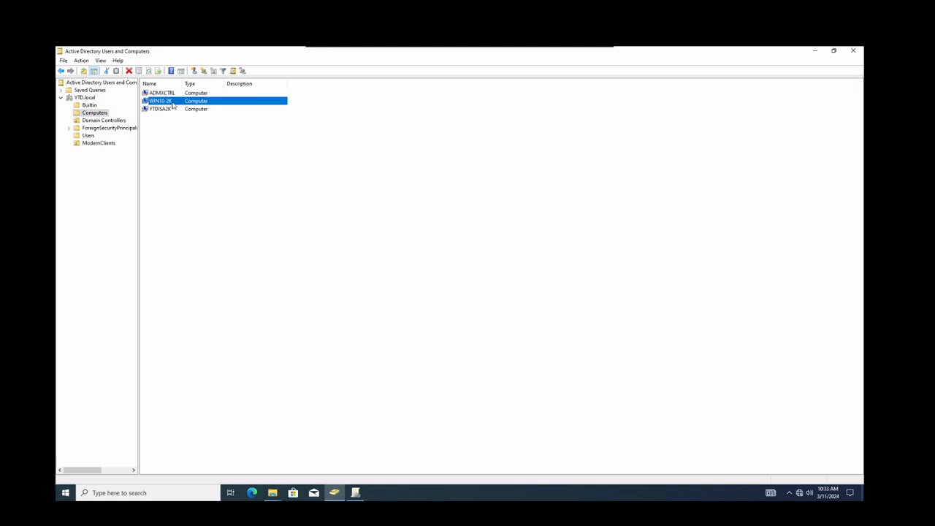
{"action": "left_click_drag", "start_coordinate": [174, 105], "coordinate": [115, 153]}
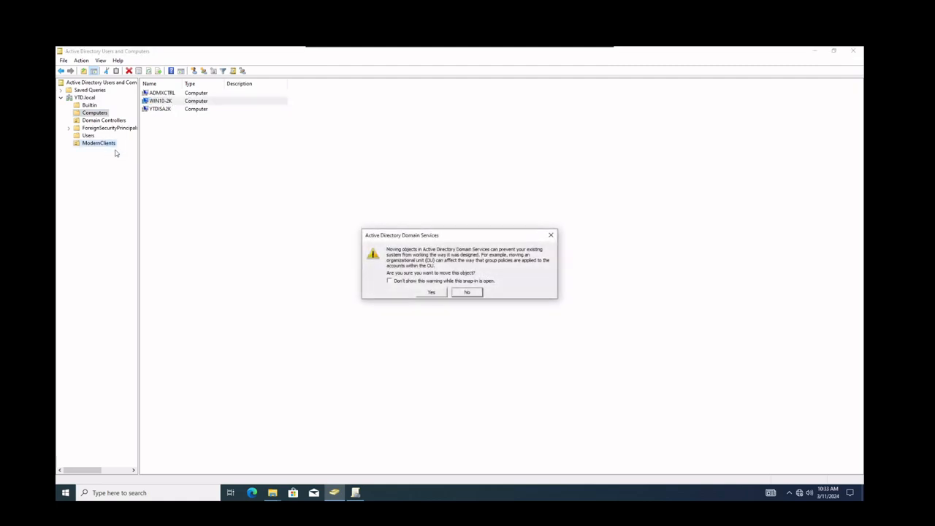
{"action": "left_click", "coordinate": [409, 282]}
{"action": "left_click", "coordinate": [431, 292]}
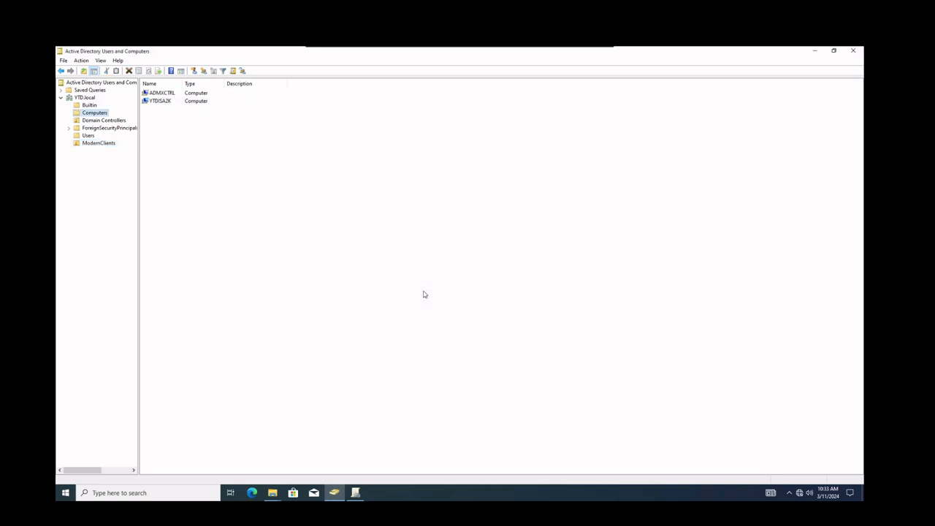
{"action": "left_click", "coordinate": [109, 147]}
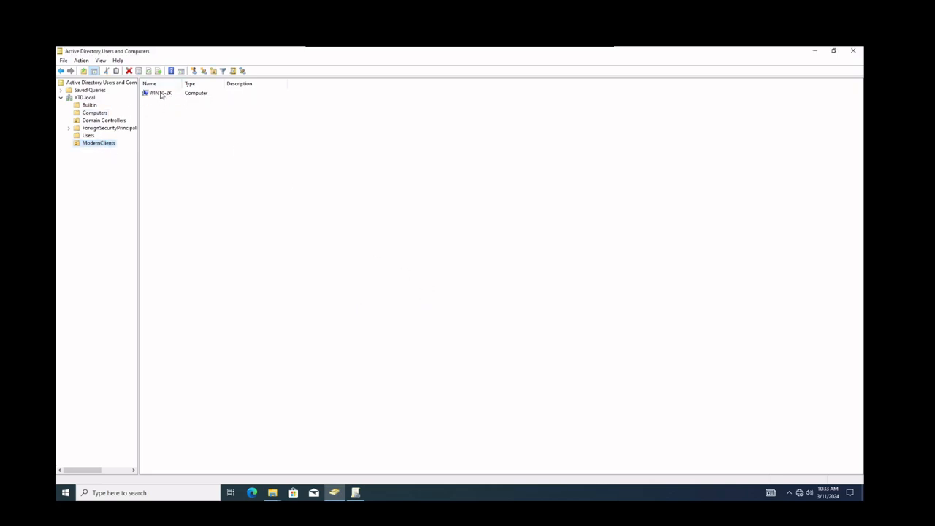
{"action": "left_click", "coordinate": [160, 94]}
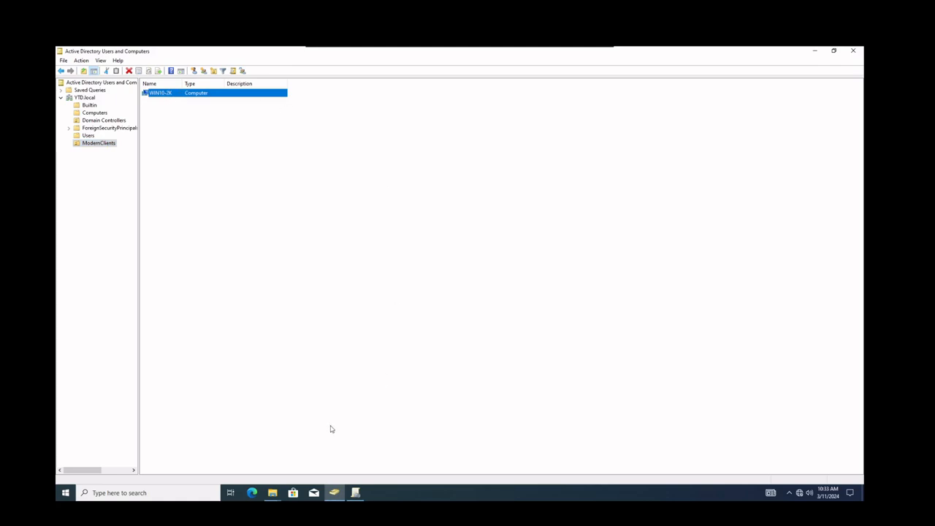
Step: Open a command prompt, run hostname to check this PC's name, and minimize the prompt
{"action": "right_click", "coordinate": [65, 494]}
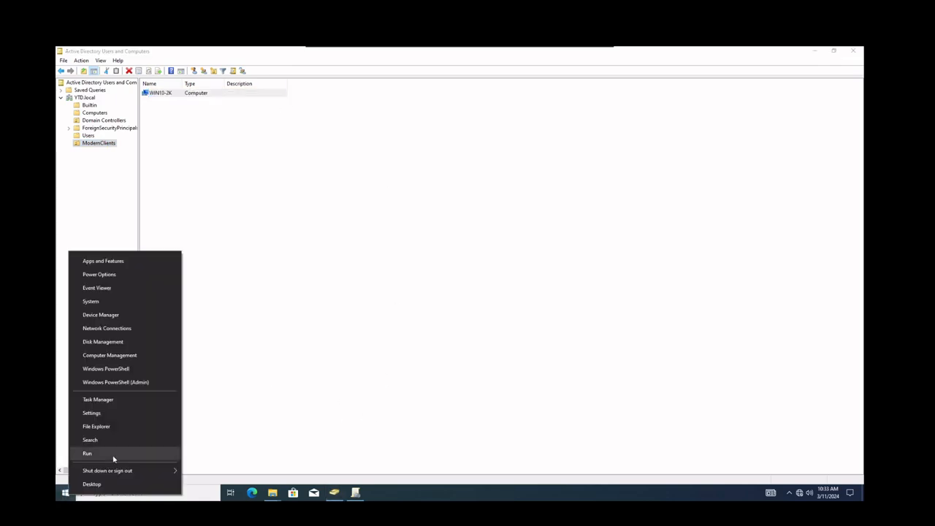
{"action": "left_click", "coordinate": [114, 457]}
{"action": "type", "text": "cmd"}
{"action": "key", "text": "Return"}
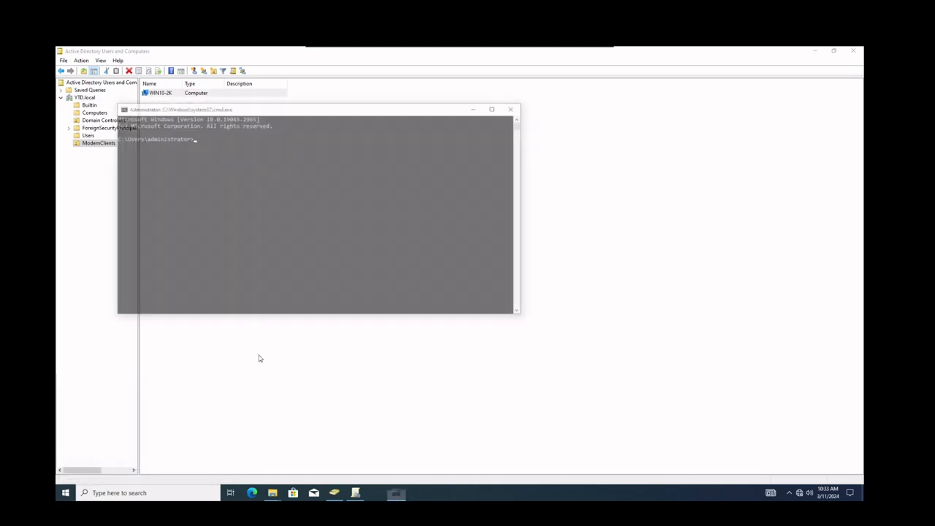
{"action": "type", "text": "hostname"}
{"action": "key", "text": "Return"}
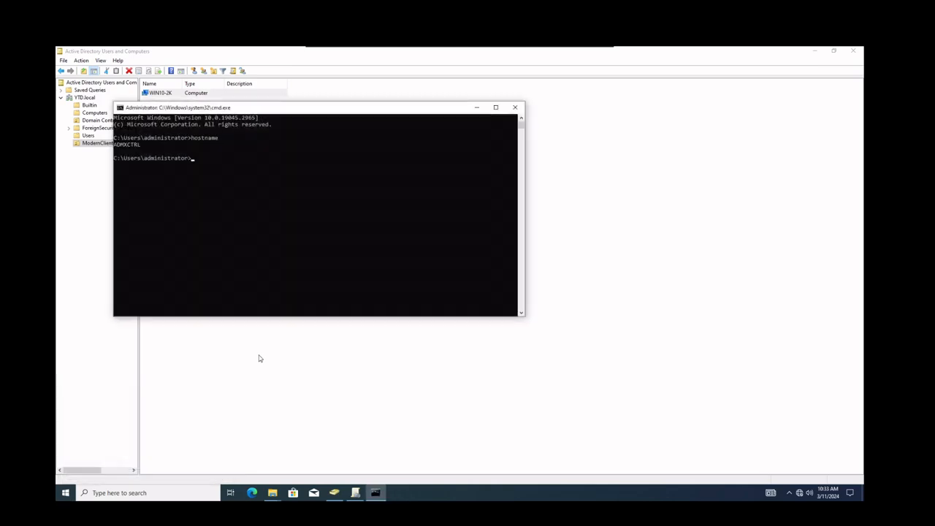
{"action": "left_click_drag", "start_coordinate": [141, 145], "coordinate": [118, 145]}
{"action": "left_click", "coordinate": [477, 108]}
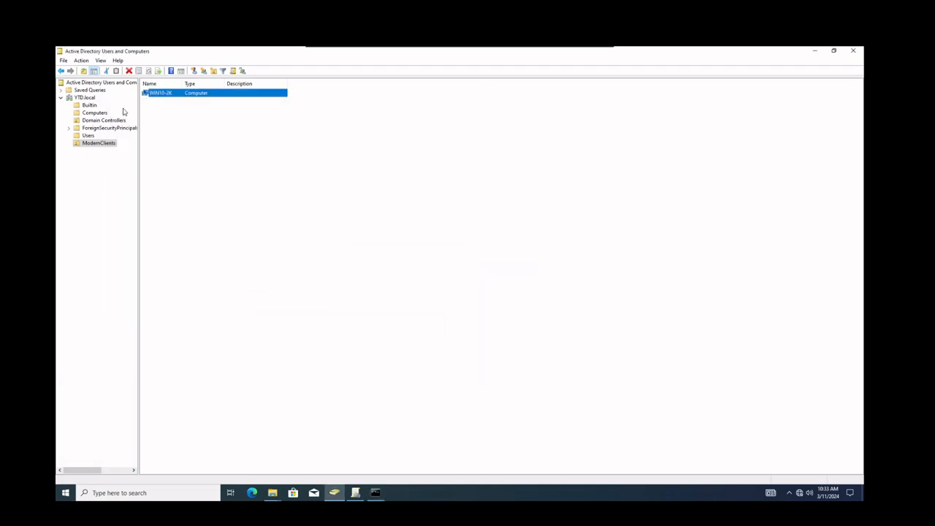
Step: Create an organizational unit named ADMXController under YTD.local
{"action": "right_click", "coordinate": [86, 99]}
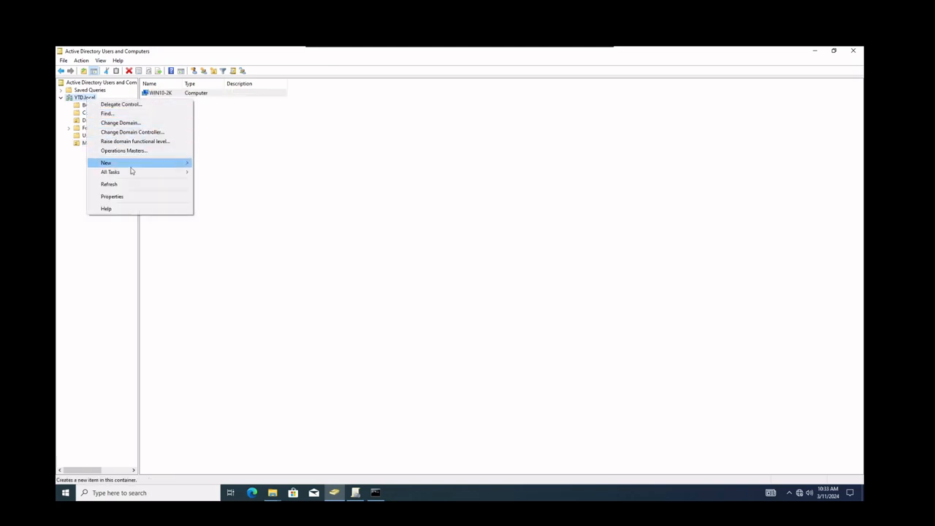
{"action": "mouse_move", "coordinate": [132, 164]}
{"action": "left_click", "coordinate": [227, 191]}
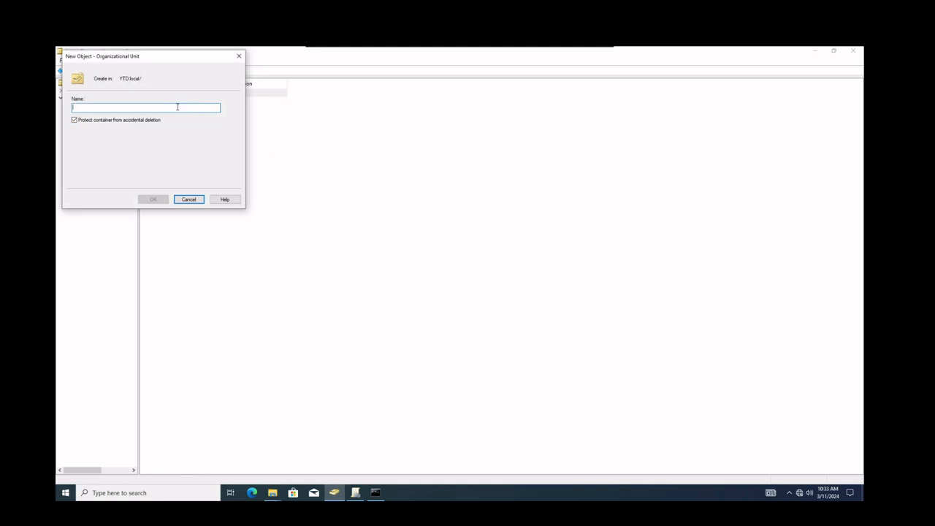
{"action": "type", "text": "AD"}
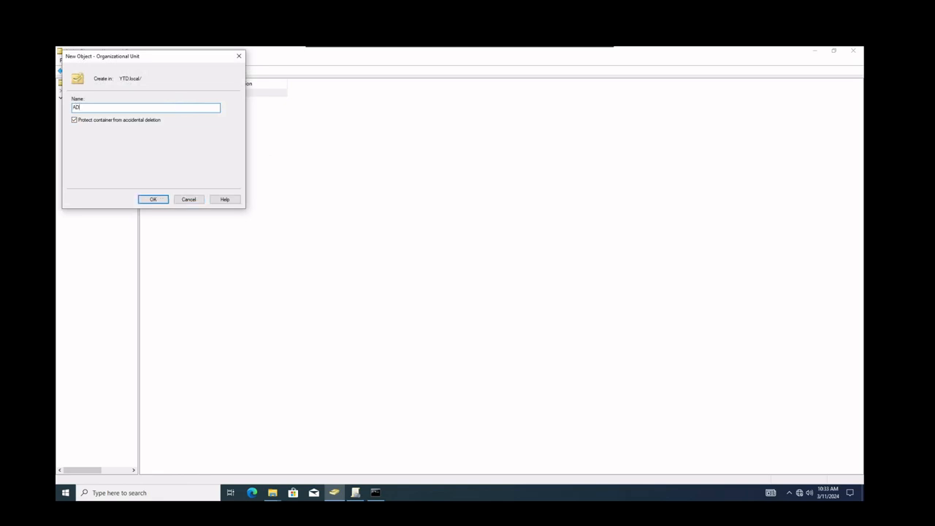
{"action": "type", "text": "MXController"}
{"action": "key", "text": "Return"}
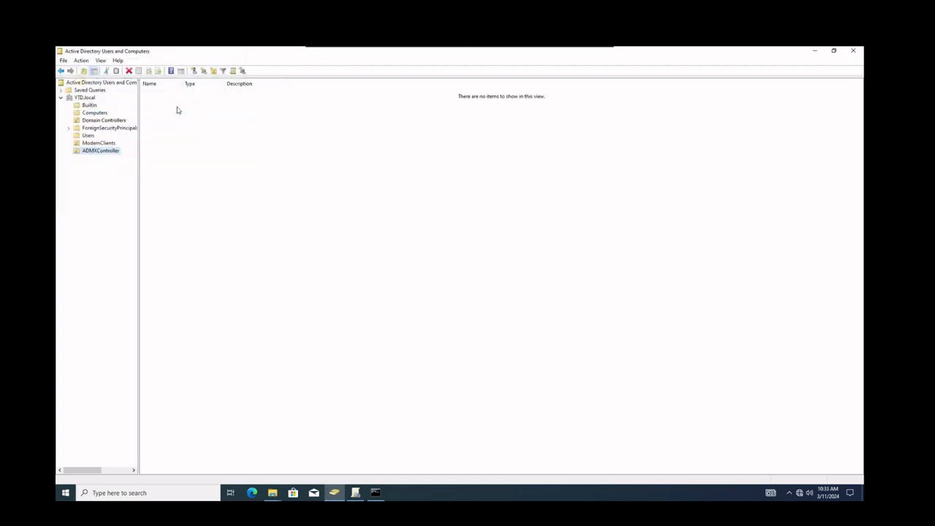
Step: Move the ADMXCTRL computer from Computers into ADMXController and check the contents of the affected containers
{"action": "left_click", "coordinate": [103, 113]}
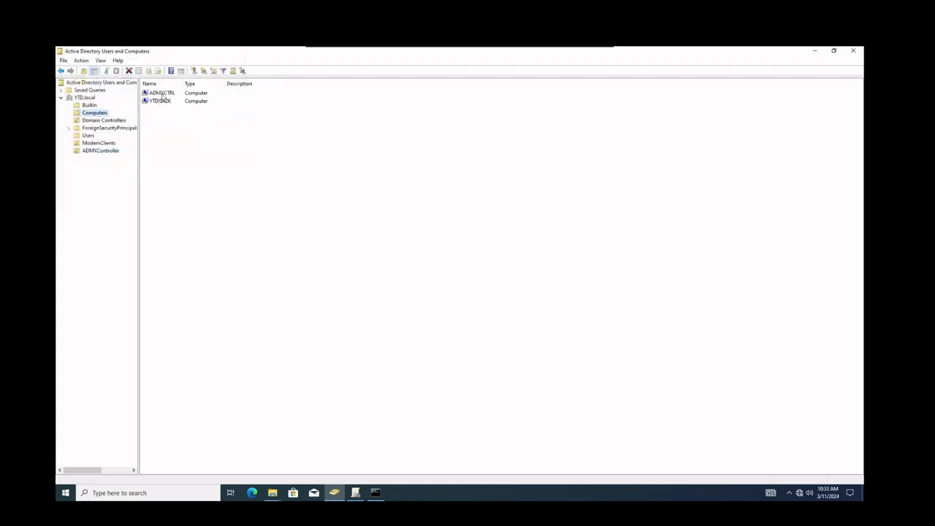
{"action": "left_click_drag", "start_coordinate": [162, 95], "coordinate": [108, 152]}
{"action": "left_click", "coordinate": [103, 113]}
{"action": "left_click", "coordinate": [97, 143]}
{"action": "left_click", "coordinate": [99, 151]}
Step: Switch to Group Policy Management, refresh the YTD.local domain, dismiss the error messages and view the ModernClients unit
{"action": "left_click", "coordinate": [357, 499]}
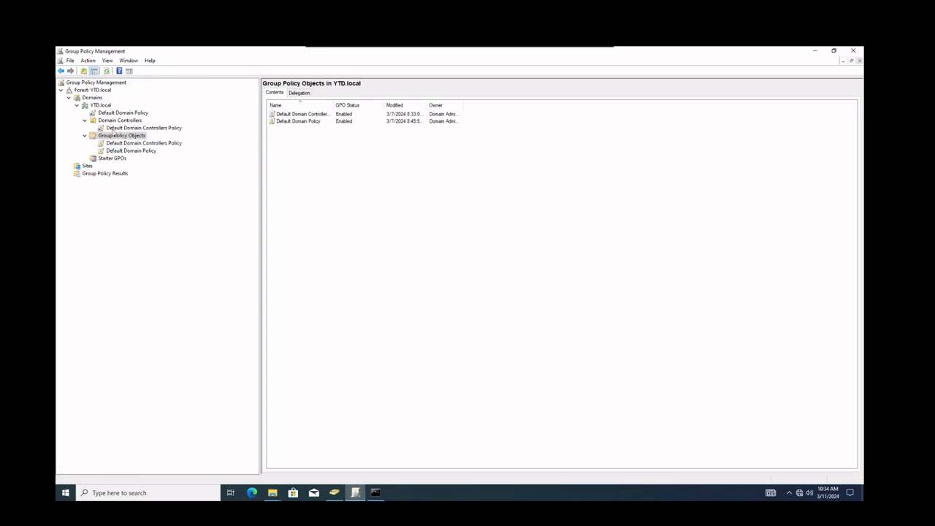
{"action": "right_click", "coordinate": [102, 108]}
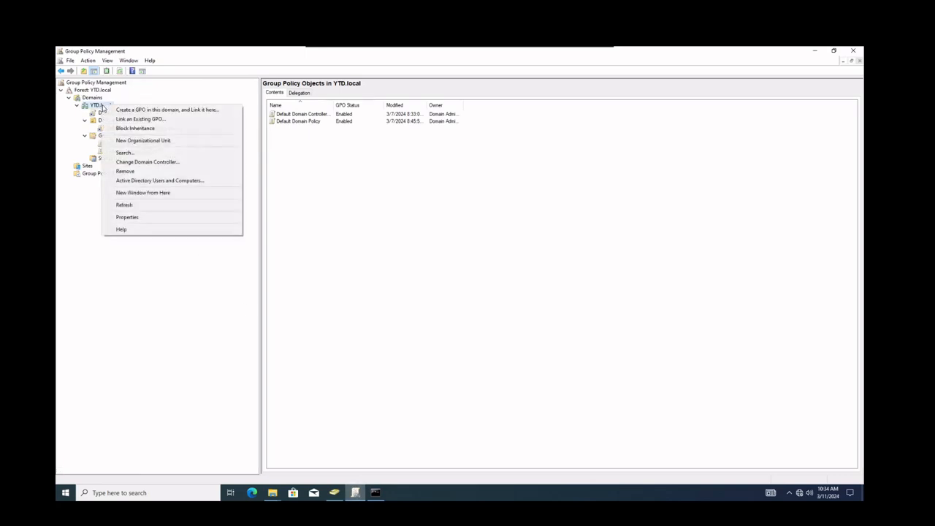
{"action": "left_click", "coordinate": [171, 204]}
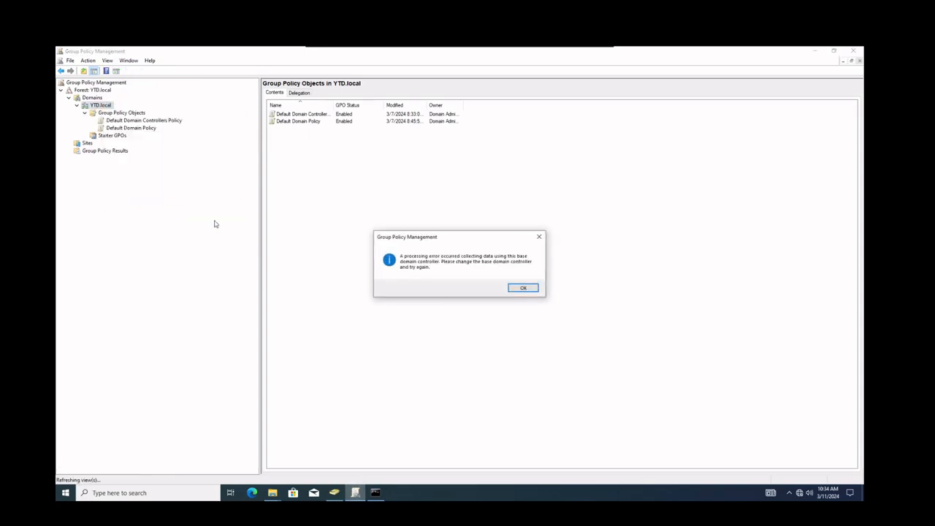
{"action": "left_click", "coordinate": [524, 288]}
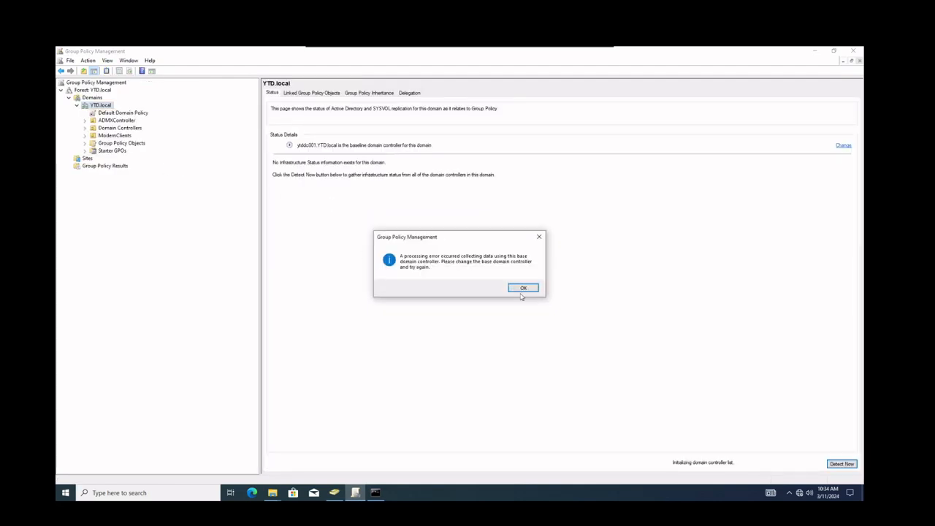
{"action": "left_click", "coordinate": [523, 288]}
{"action": "left_click", "coordinate": [115, 130]}
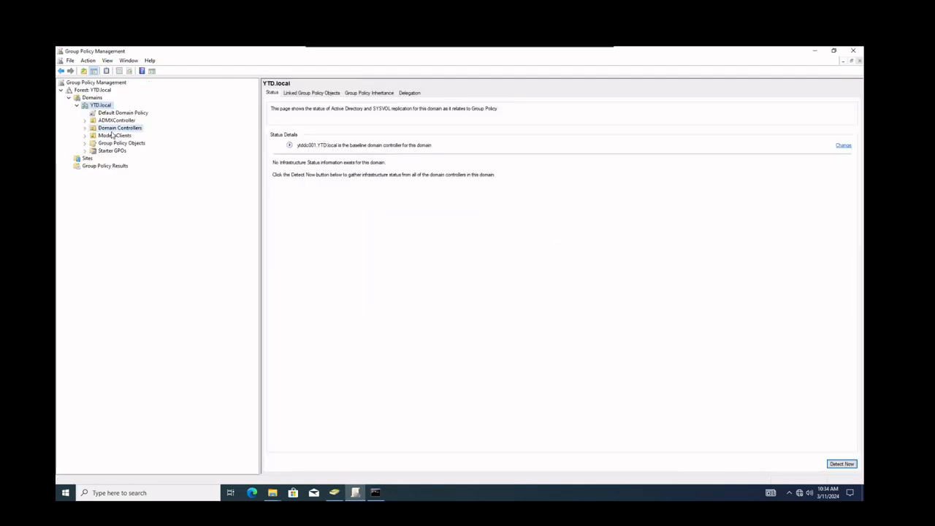
{"action": "left_click", "coordinate": [108, 136]}
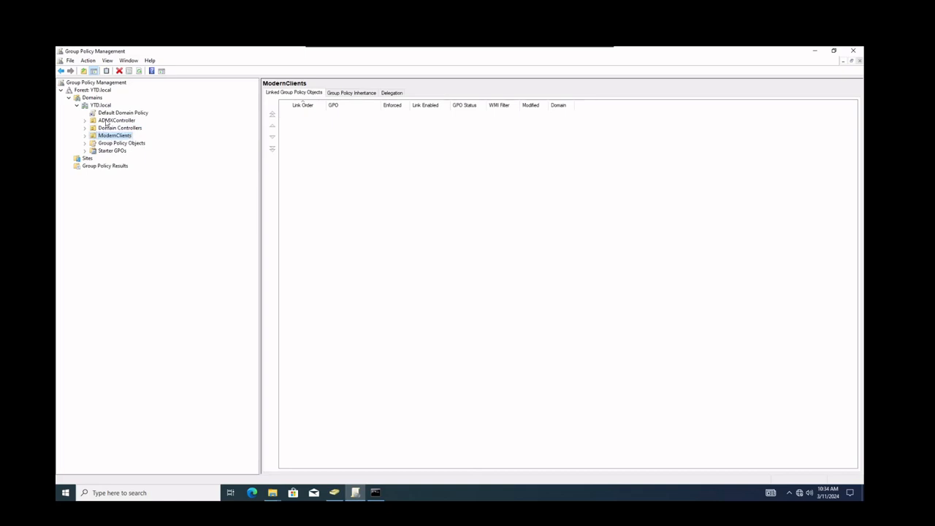
Step: Block policy inheritance on the ADMXController unit and select ModernClients
{"action": "right_click", "coordinate": [108, 121]}
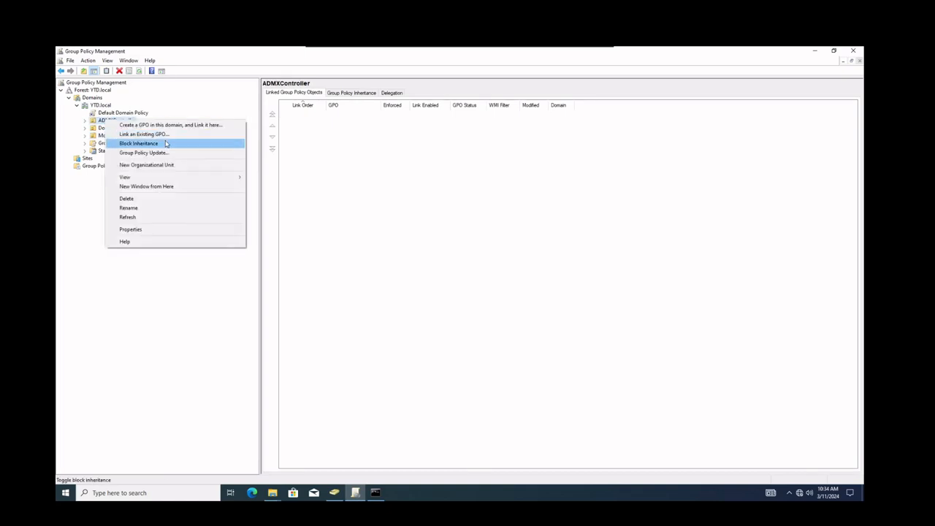
{"action": "left_click", "coordinate": [165, 143]}
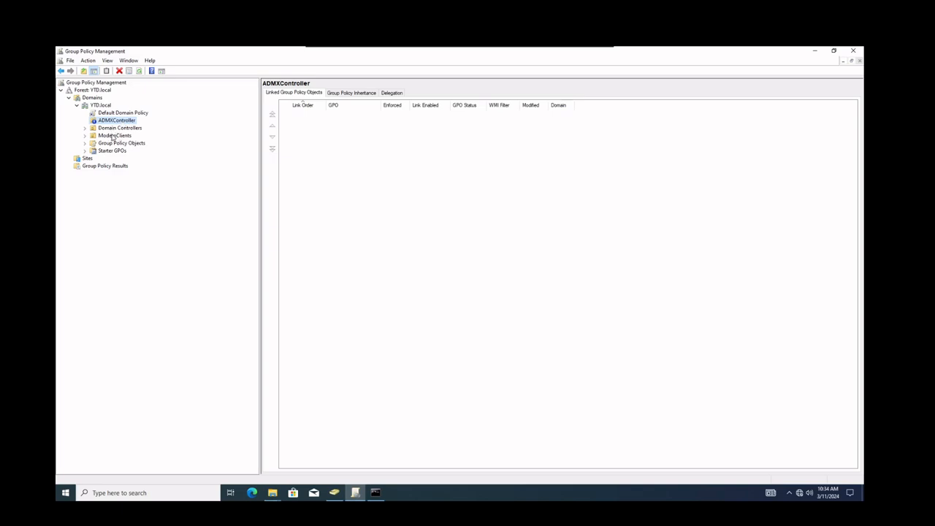
{"action": "left_click", "coordinate": [114, 137]}
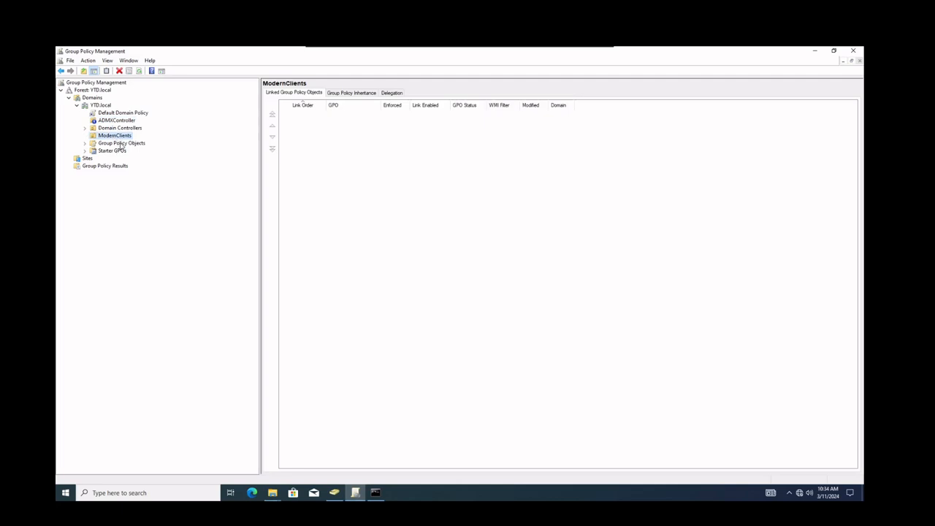
Step: Expand Group Policy Objects and create a GPO named HardendUNC without a source starter GPO
{"action": "double_click", "coordinate": [121, 144]}
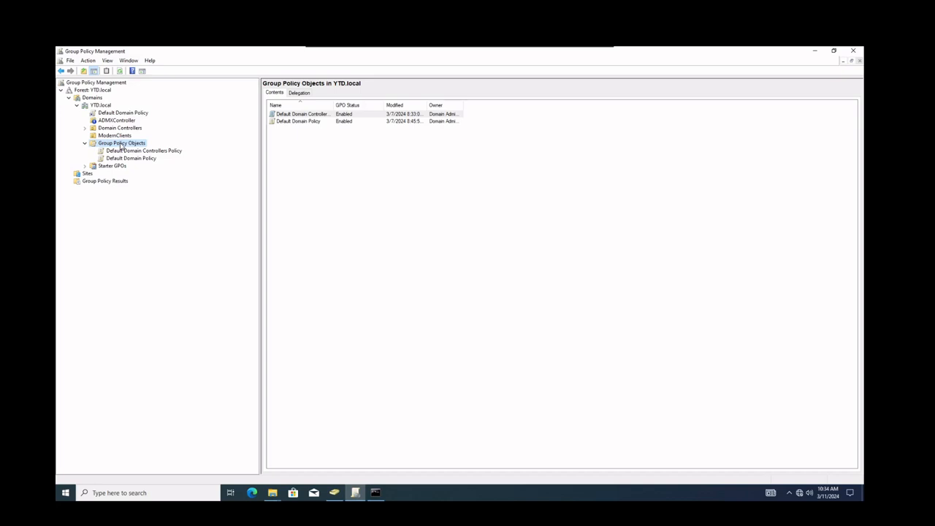
{"action": "right_click", "coordinate": [121, 144]}
{"action": "left_click", "coordinate": [133, 148]}
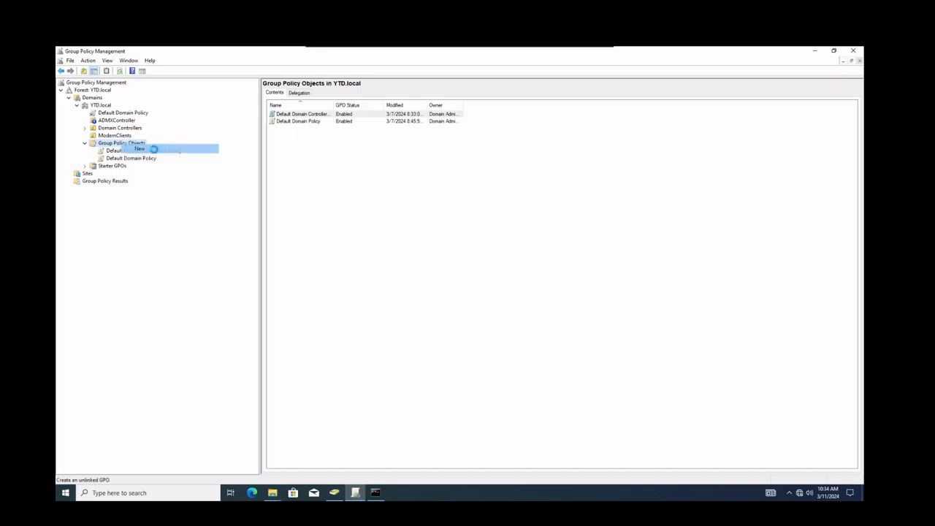
{"action": "key", "text": "BackSpace"}
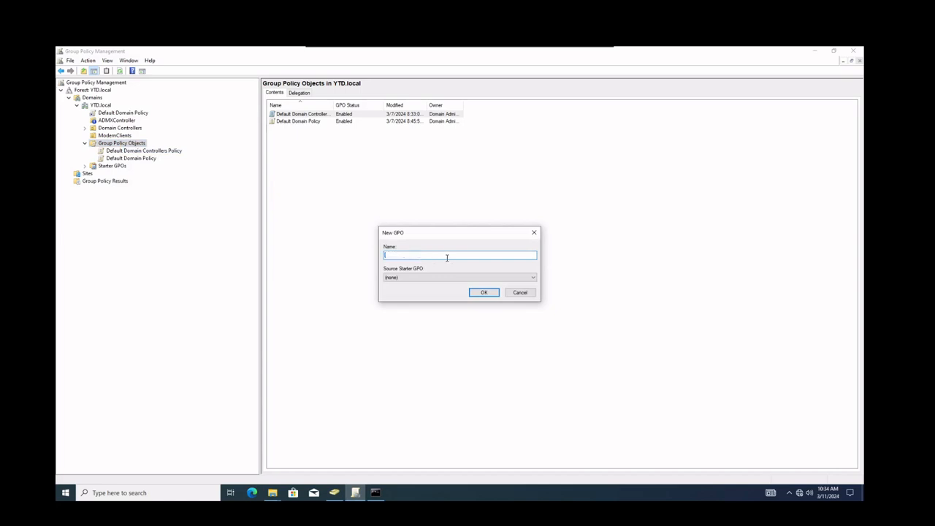
{"action": "type", "text": "HardendUNC"}
{"action": "key", "text": "Return"}
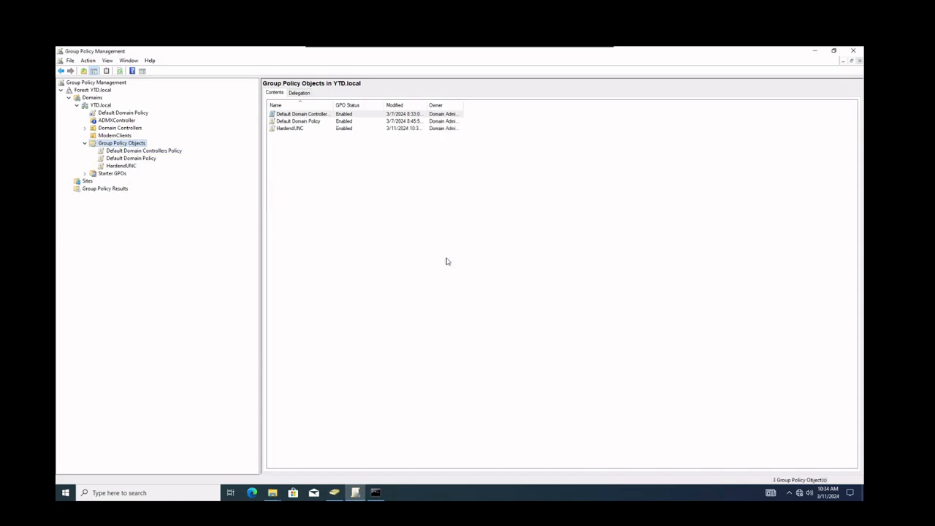
Step: Disable the user configuration settings of the HardendUNC GPO
{"action": "left_click", "coordinate": [120, 166]}
{"action": "right_click", "coordinate": [121, 166]}
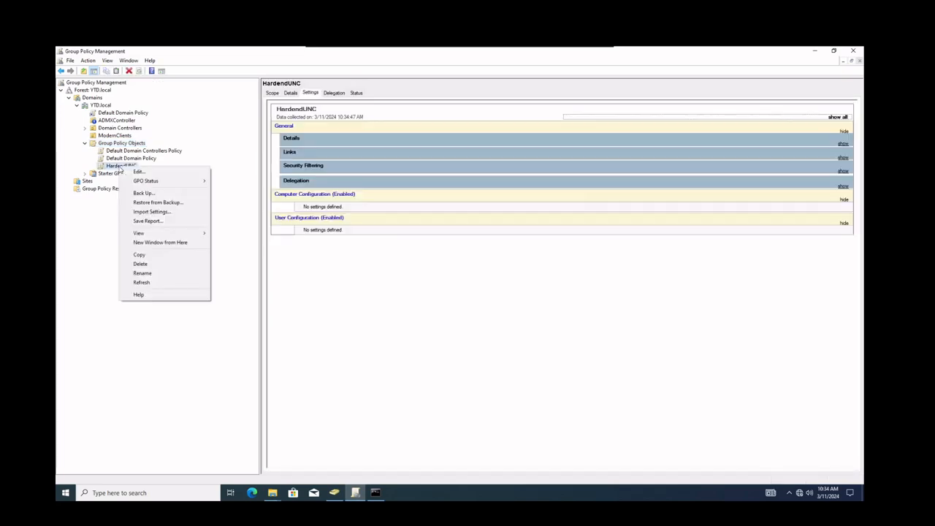
{"action": "mouse_move", "coordinate": [150, 183]}
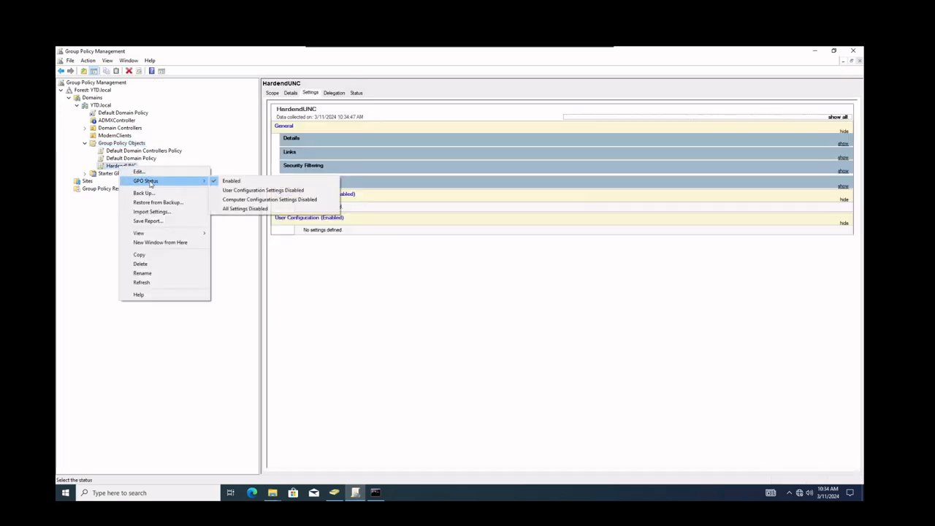
{"action": "left_click", "coordinate": [262, 193]}
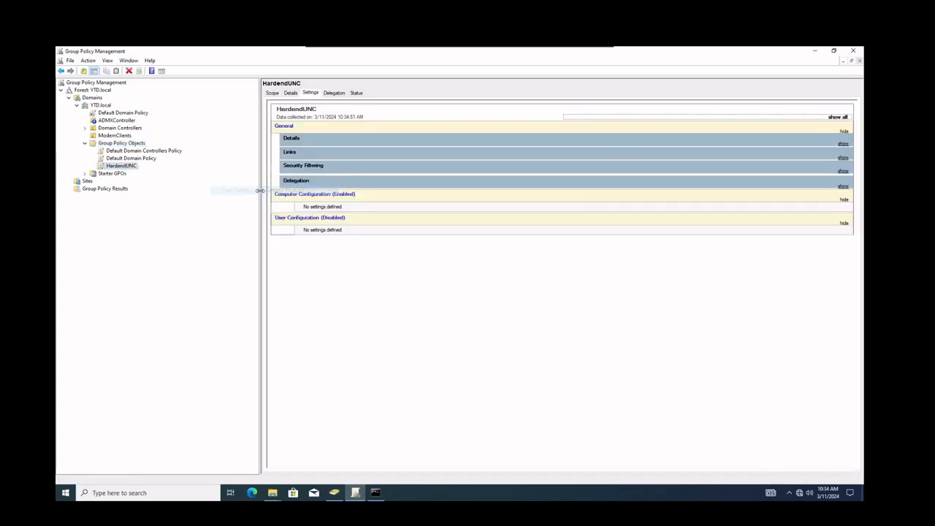
Step: Edit the HardendUNC GPO and open the Hardened UNC Paths setting in the computer Administrative Templates under Network, Network Provider
{"action": "right_click", "coordinate": [135, 168]}
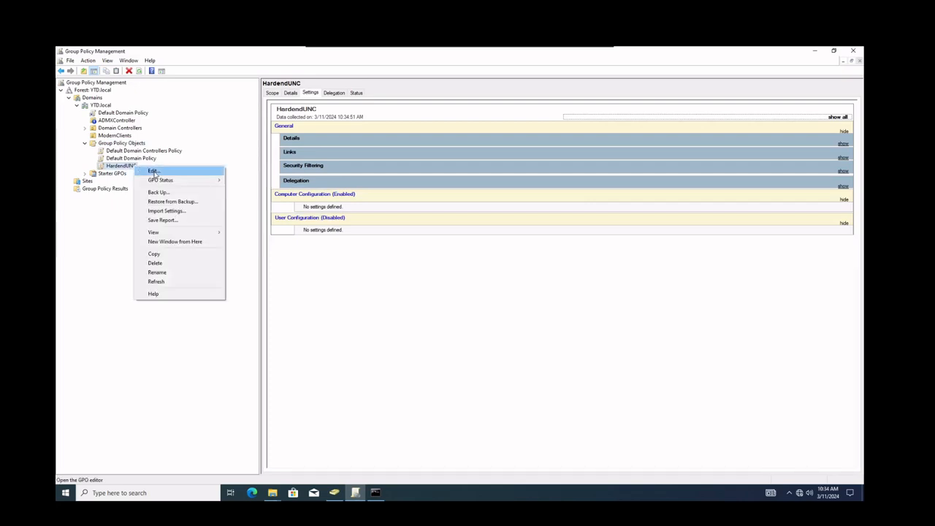
{"action": "left_click", "coordinate": [154, 172]}
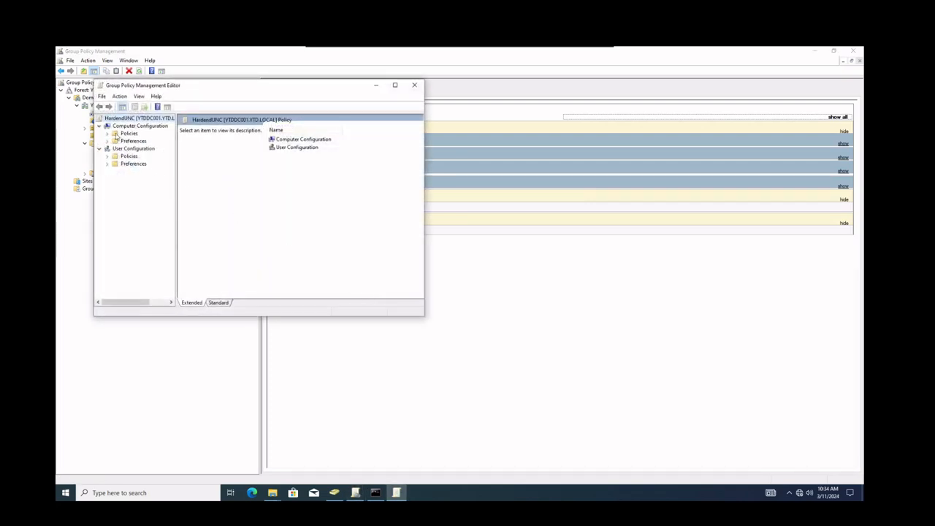
{"action": "left_click", "coordinate": [108, 134]}
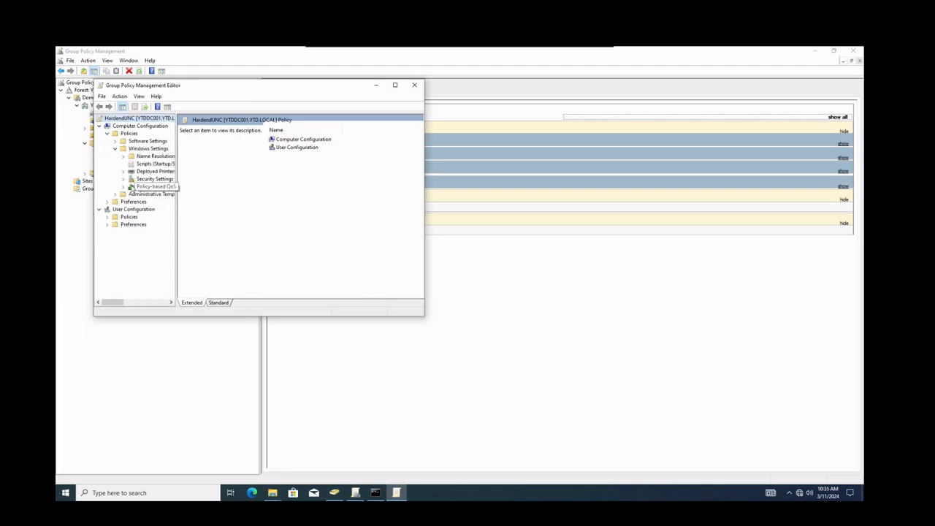
{"action": "left_click", "coordinate": [107, 202]}
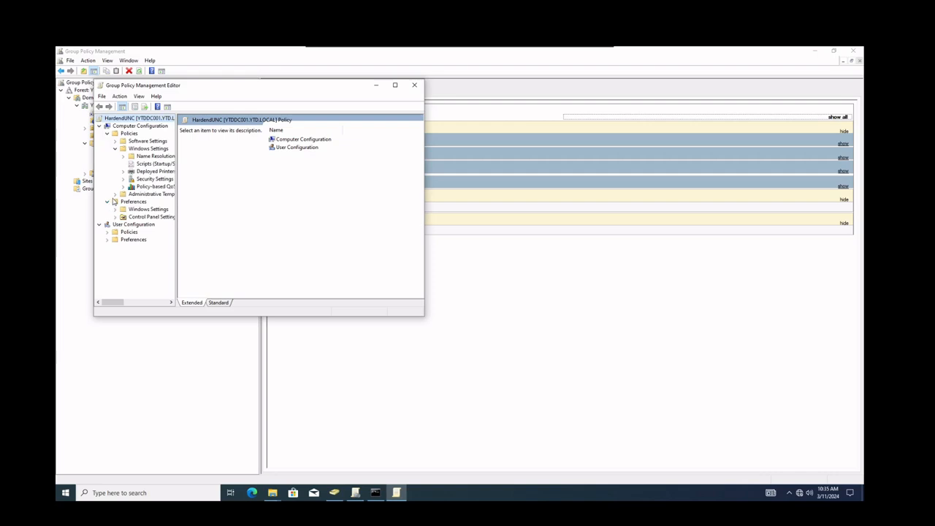
{"action": "left_click", "coordinate": [115, 195]}
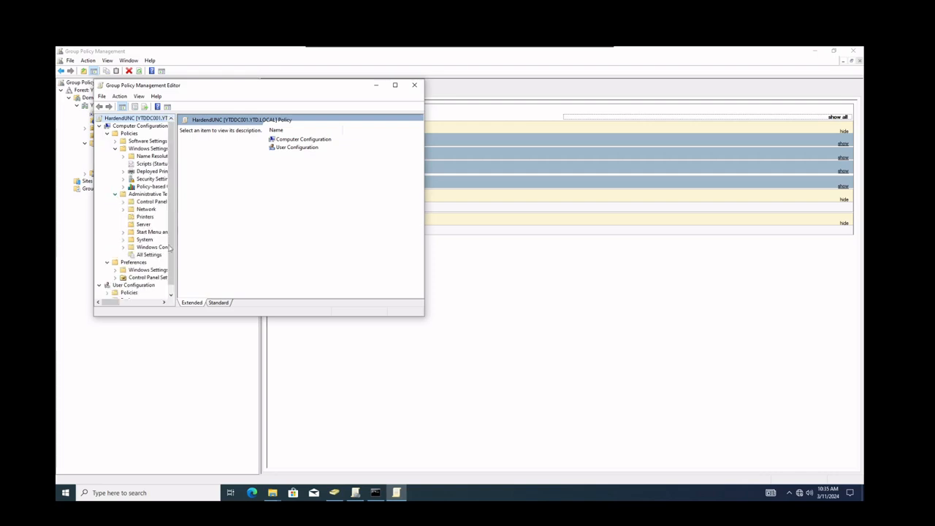
{"action": "double_click", "coordinate": [147, 210]}
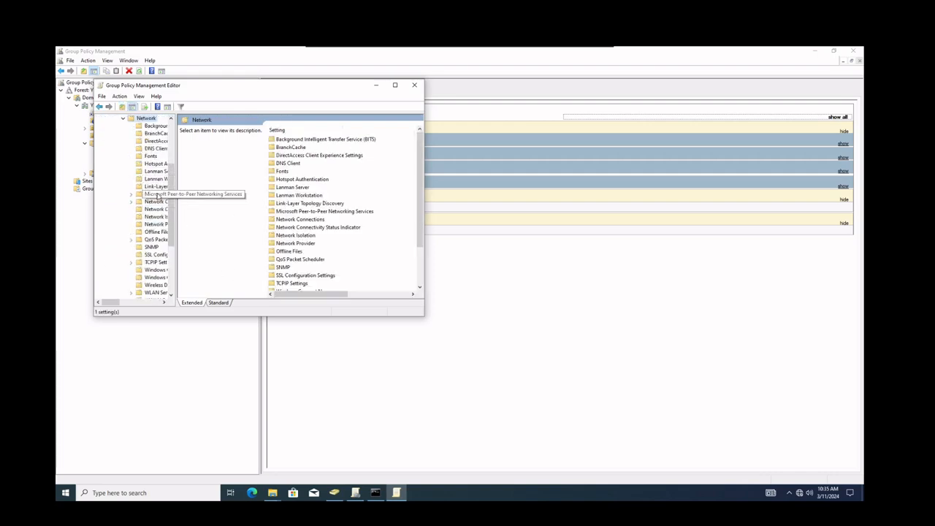
{"action": "left_click", "coordinate": [157, 203]}
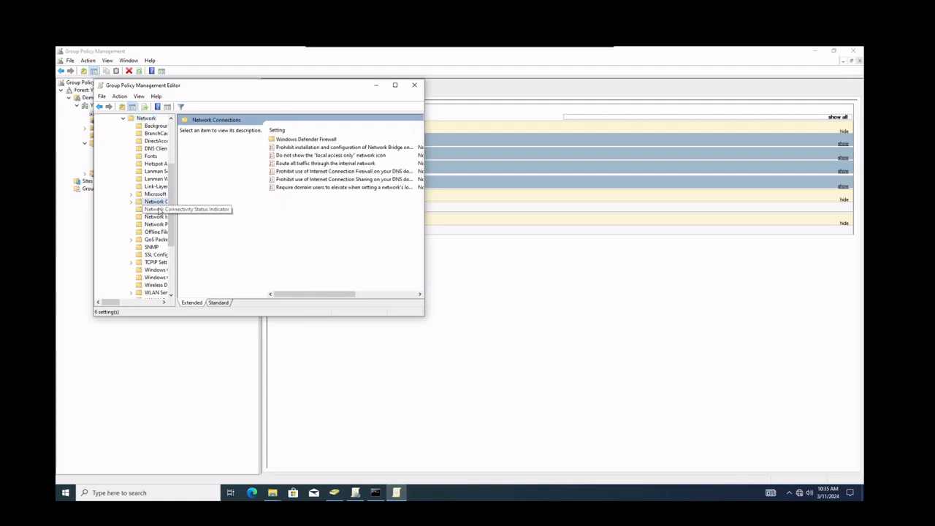
{"action": "left_click", "coordinate": [160, 225]}
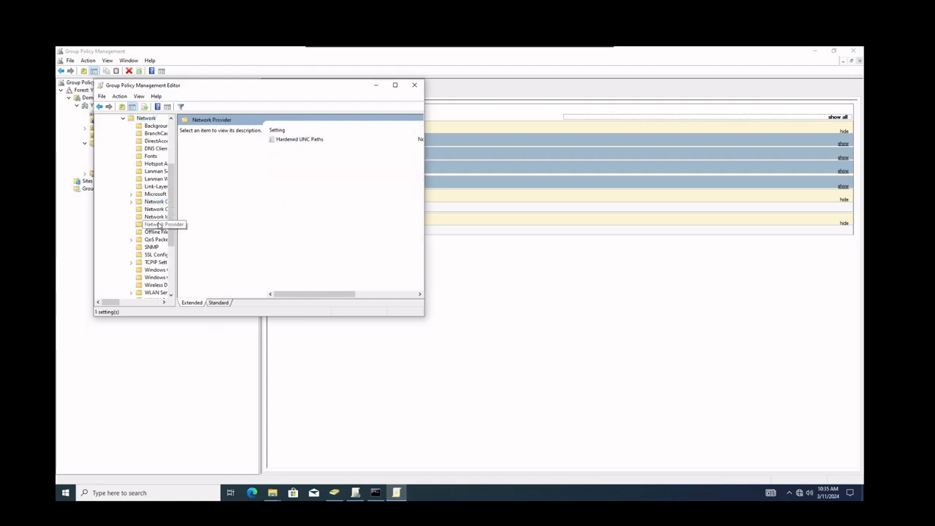
{"action": "left_click", "coordinate": [295, 141]}
{"action": "double_click", "coordinate": [295, 143]}
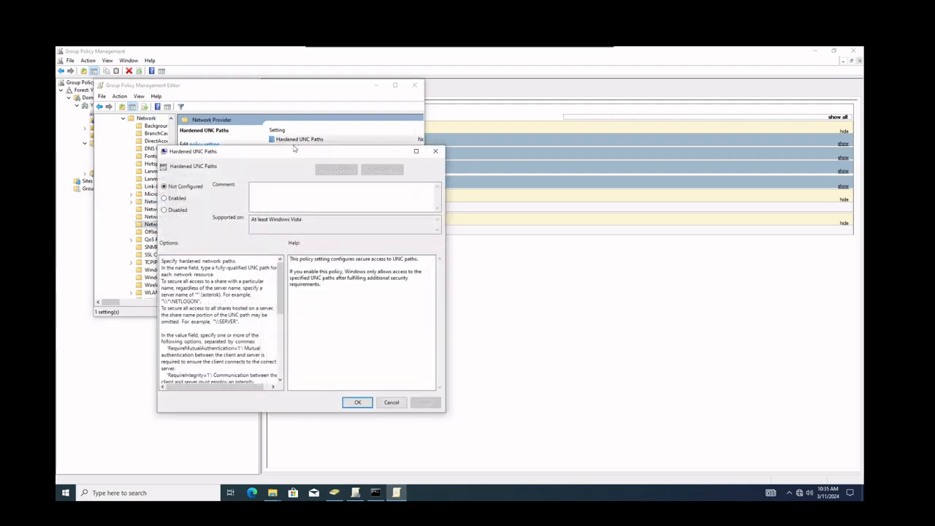
Step: Enable the Hardened UNC Paths policy and open its list of paths
{"action": "left_click", "coordinate": [177, 198]}
{"action": "scroll", "coordinate": [258, 316], "scroll_direction": "down", "scroll_amount": 5}
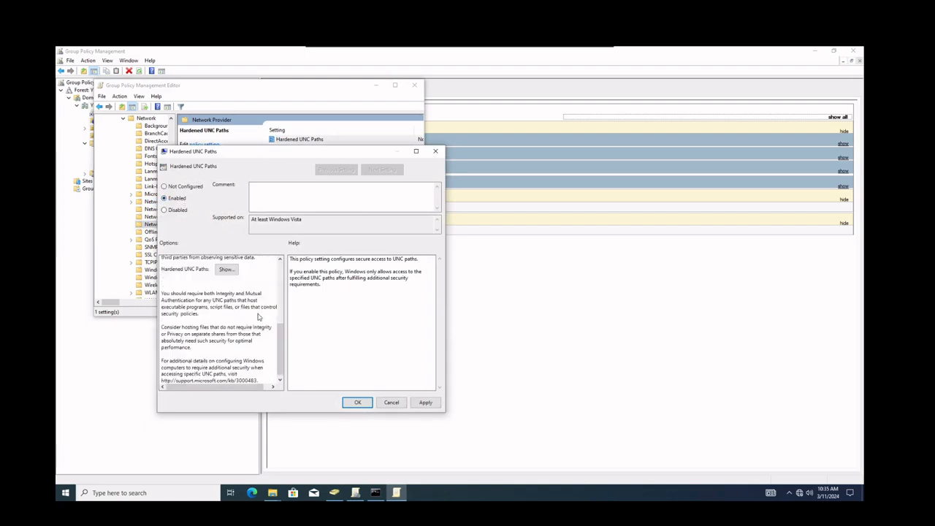
{"action": "left_click", "coordinate": [227, 269]}
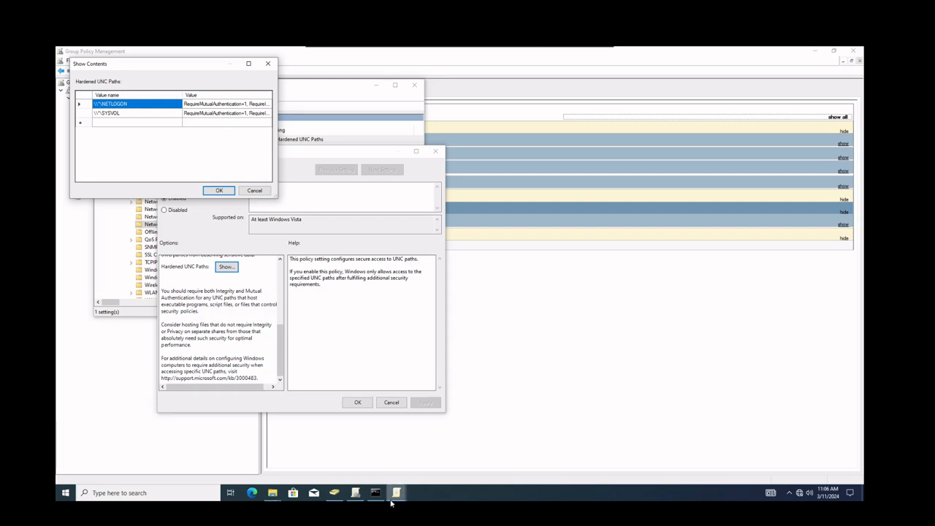
Step: Bring up the local Windows PolicyDefinitions folder and the one in the YTD.local SYSVOL share for comparison
{"action": "left_click", "coordinate": [273, 495]}
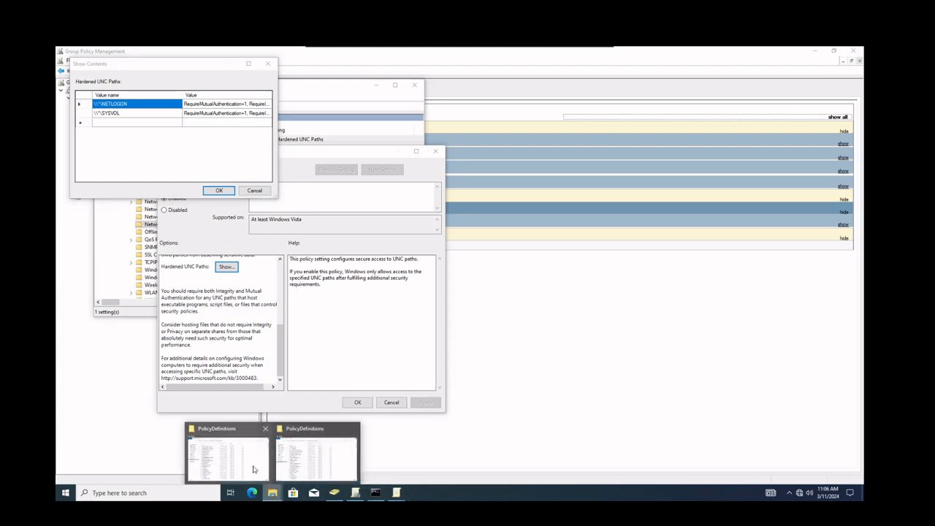
{"action": "left_click", "coordinate": [256, 469]}
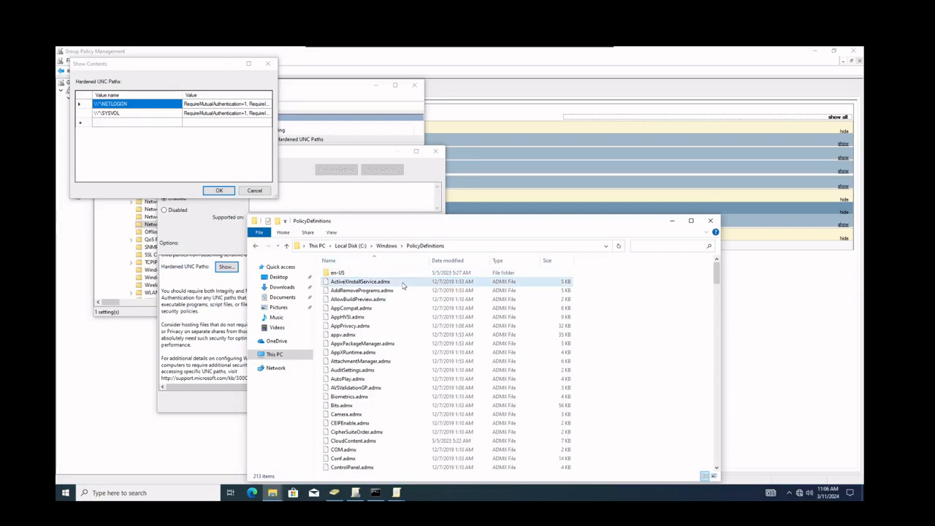
{"action": "mouse_move", "coordinate": [285, 497]}
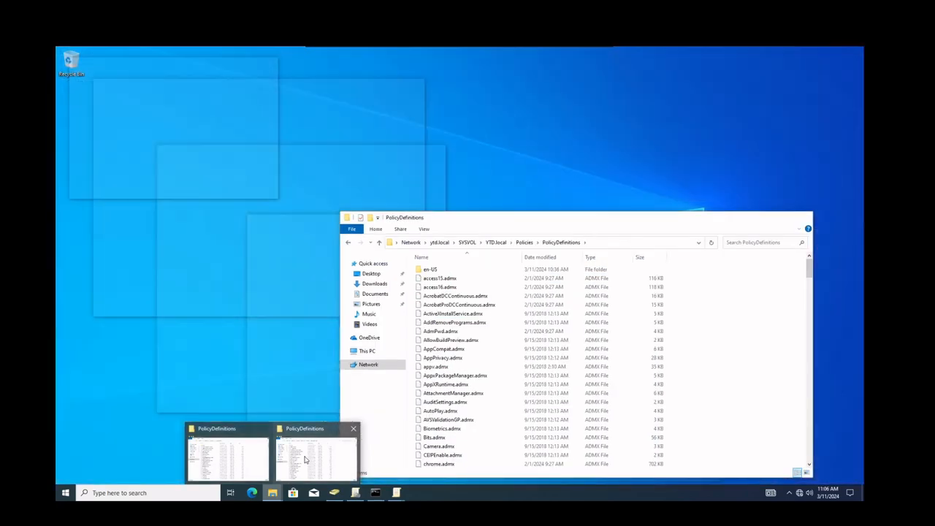
{"action": "left_click", "coordinate": [306, 459]}
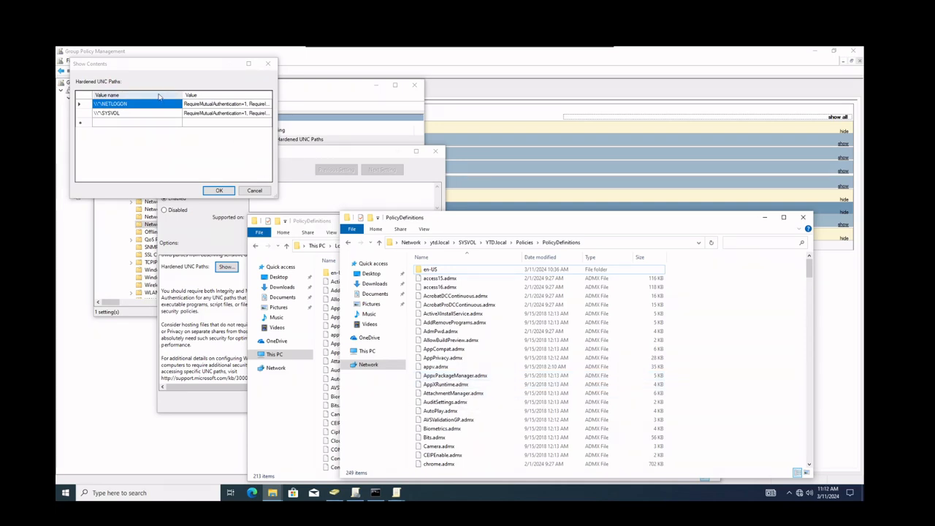
Step: Review the \\*\SYSVOL entry and its value, and accept the path list and the Hardened UNC Paths setting
{"action": "left_click", "coordinate": [107, 115]}
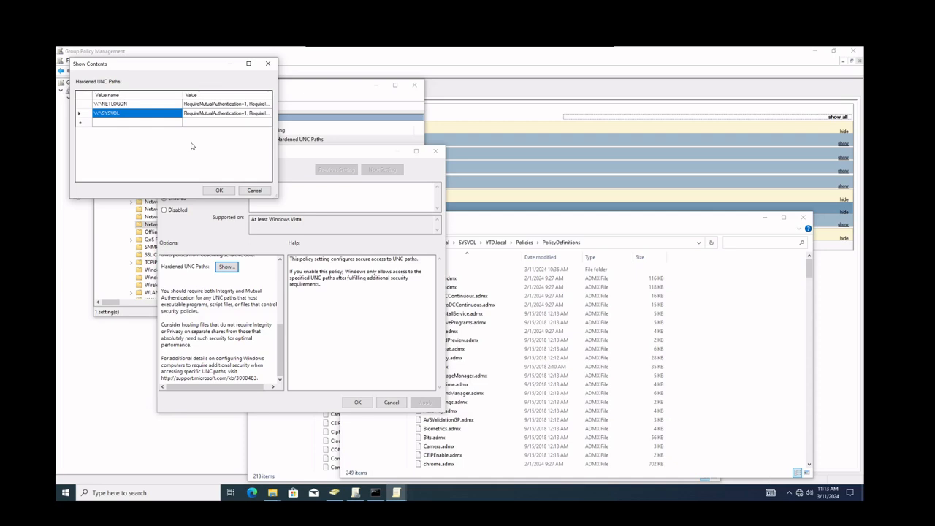
{"action": "mouse_move", "coordinate": [375, 494]}
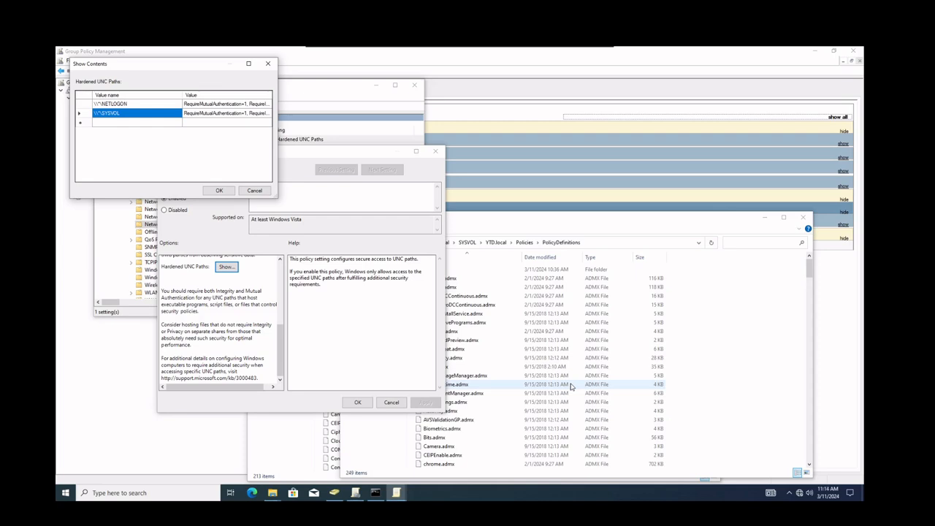
{"action": "left_click", "coordinate": [195, 116]}
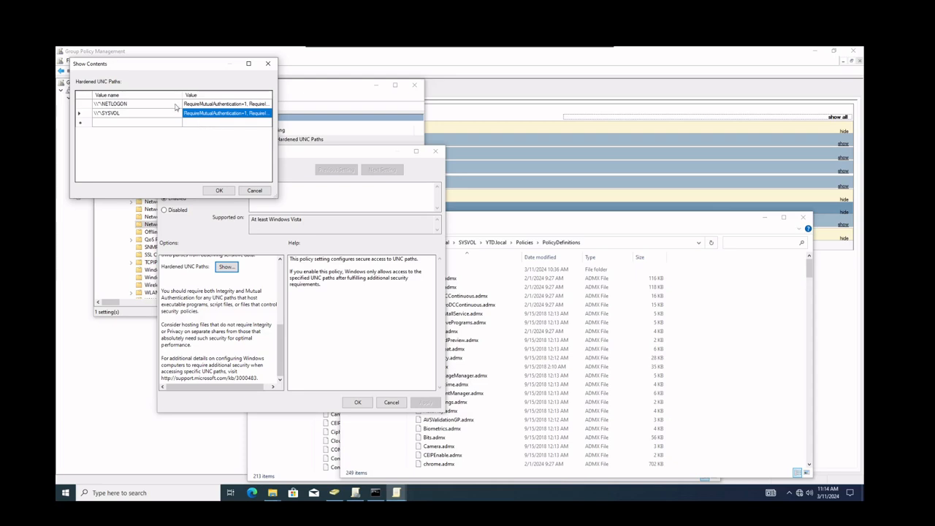
{"action": "left_click", "coordinate": [219, 190]}
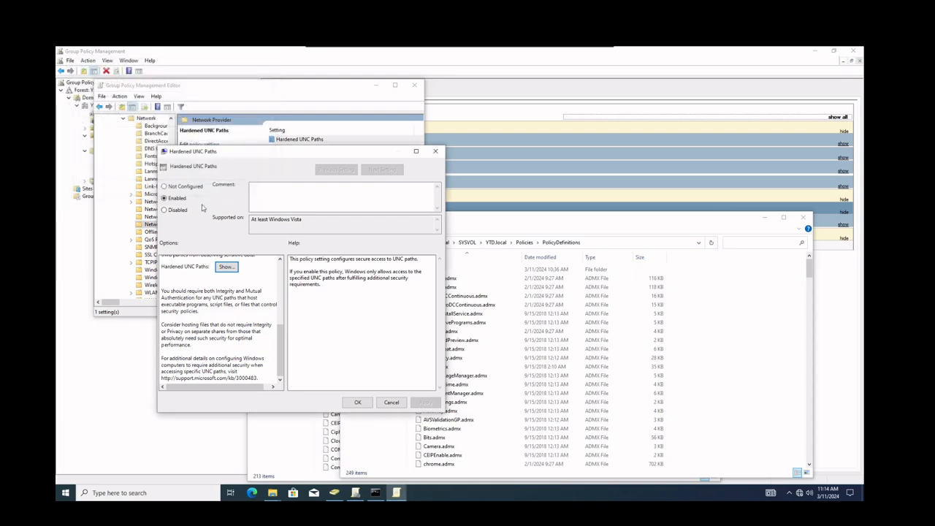
{"action": "left_click", "coordinate": [357, 403]}
Step: Close the Group Policy Management Editor and both PolicyDefinitions folder windows
{"action": "left_click", "coordinate": [331, 233]}
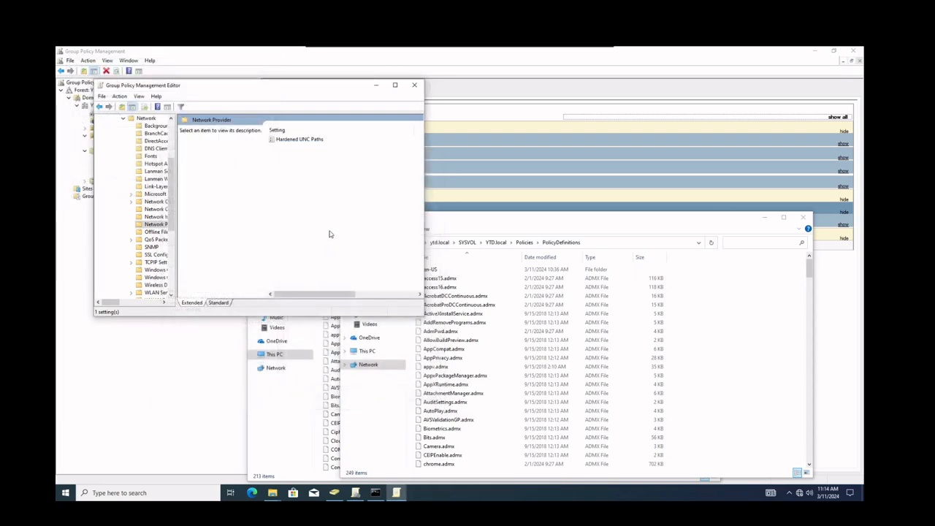
{"action": "left_click", "coordinate": [414, 85]}
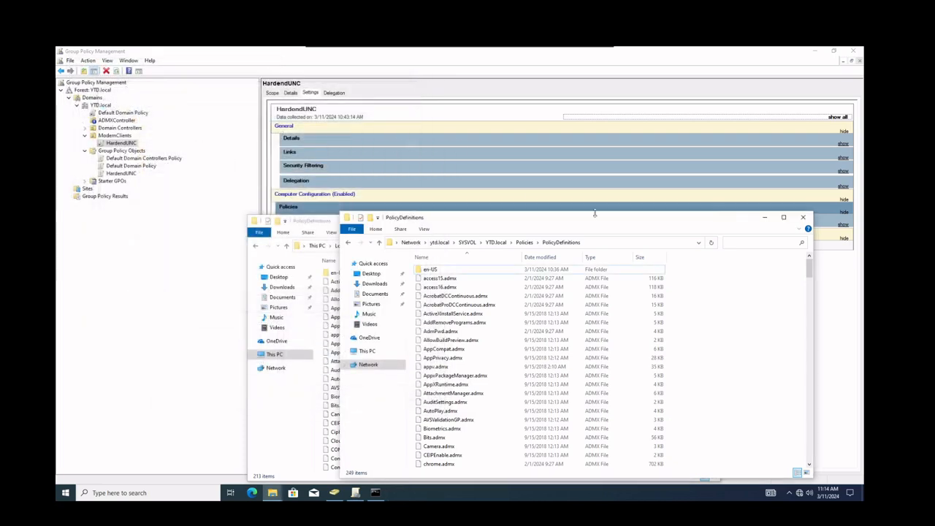
{"action": "left_click", "coordinate": [803, 217]}
{"action": "left_click", "coordinate": [710, 220]}
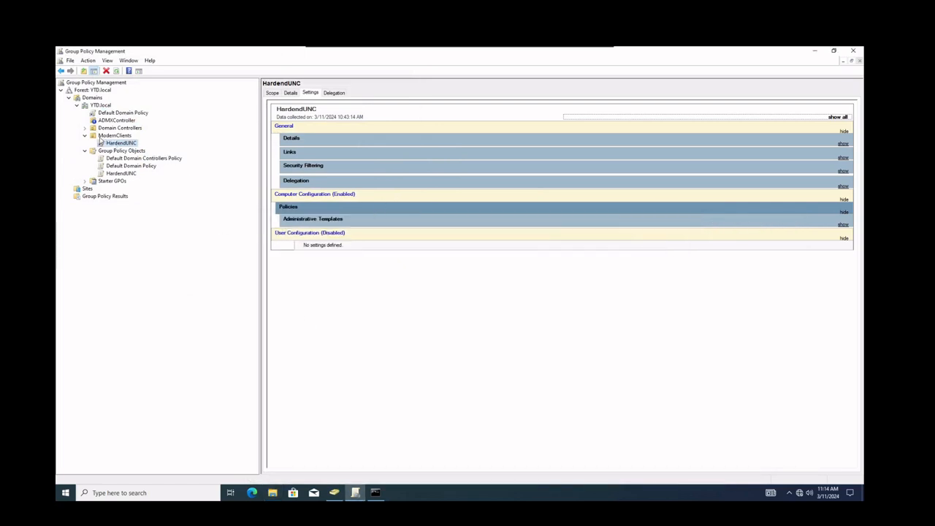
Step: Check the HardendUNC GPO and its link on the ModernClients unit
{"action": "left_click", "coordinate": [119, 174]}
{"action": "left_click", "coordinate": [116, 136]}
{"action": "right_click", "coordinate": [118, 136]}
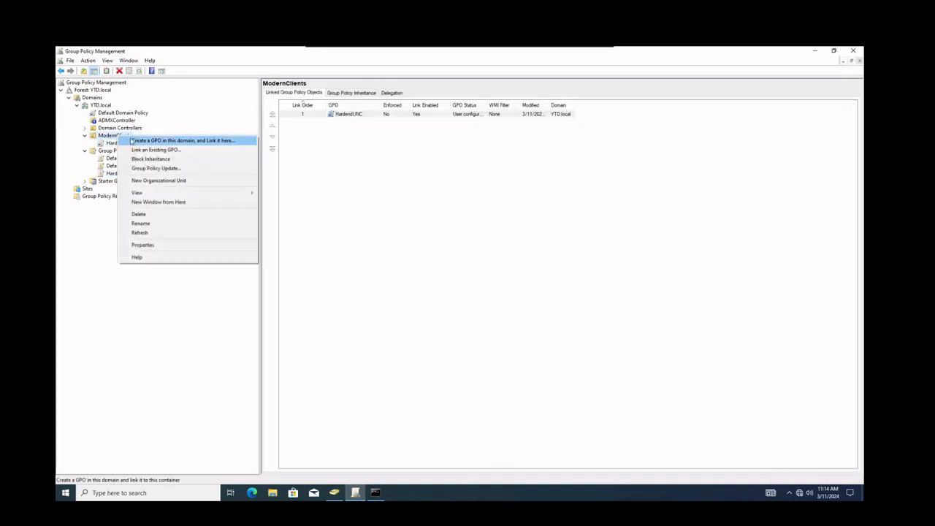
{"action": "left_click", "coordinate": [178, 356]}
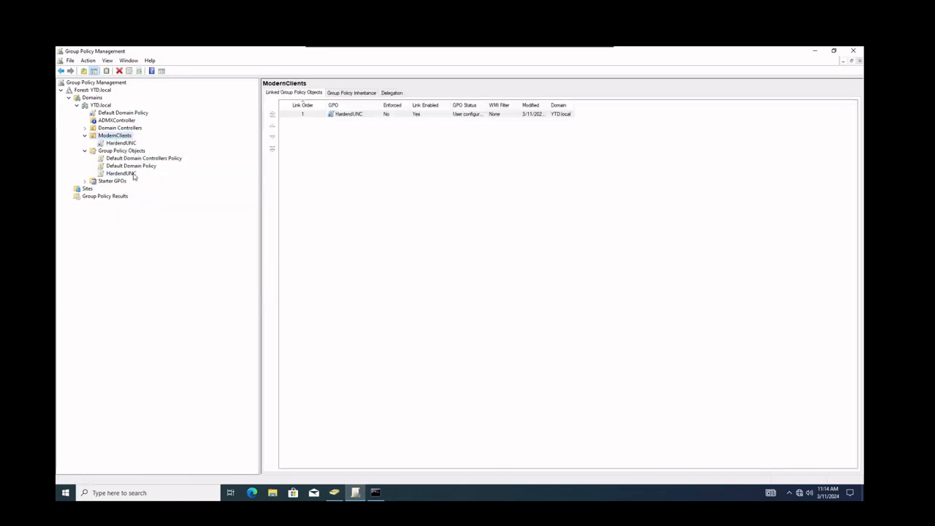
{"action": "left_click", "coordinate": [133, 174]}
{"action": "left_click", "coordinate": [125, 145]}
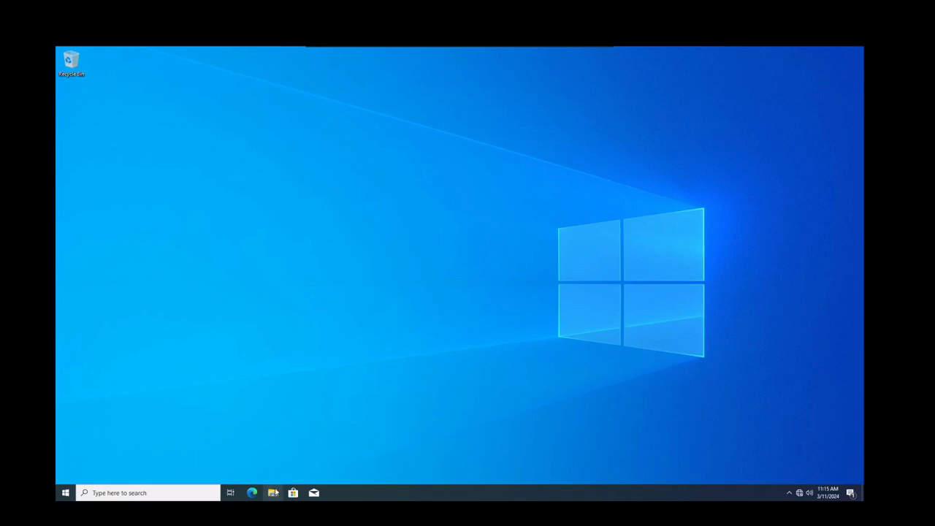
Step: On the Windows 10 client, view the device name and domain in the PC's properties, and close the windows
{"action": "left_click", "coordinate": [274, 492]}
{"action": "right_click", "coordinate": [248, 276]}
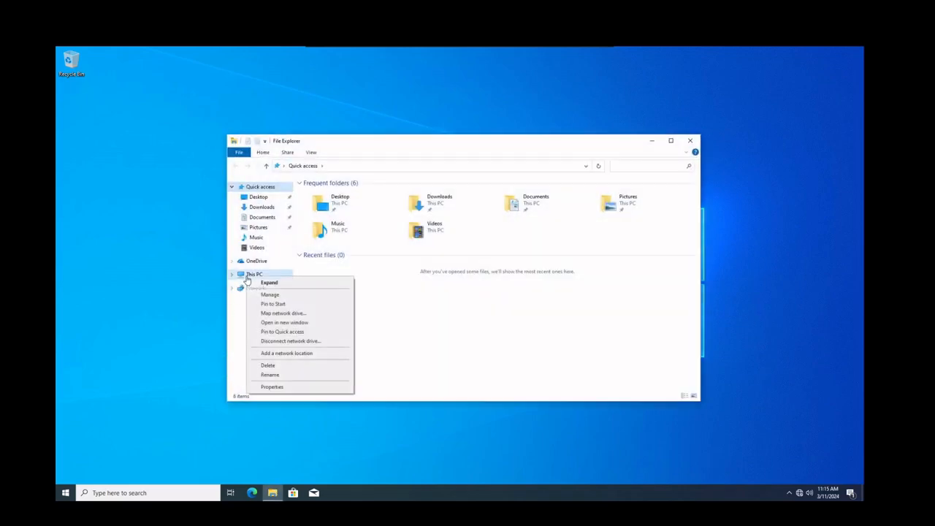
{"action": "left_click", "coordinate": [311, 386]}
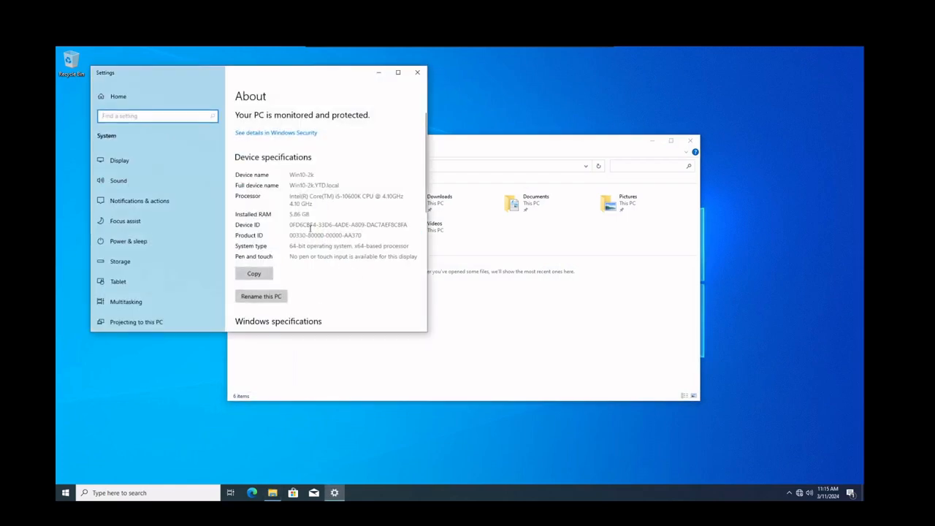
{"action": "left_click_drag", "start_coordinate": [316, 175], "coordinate": [290, 176]}
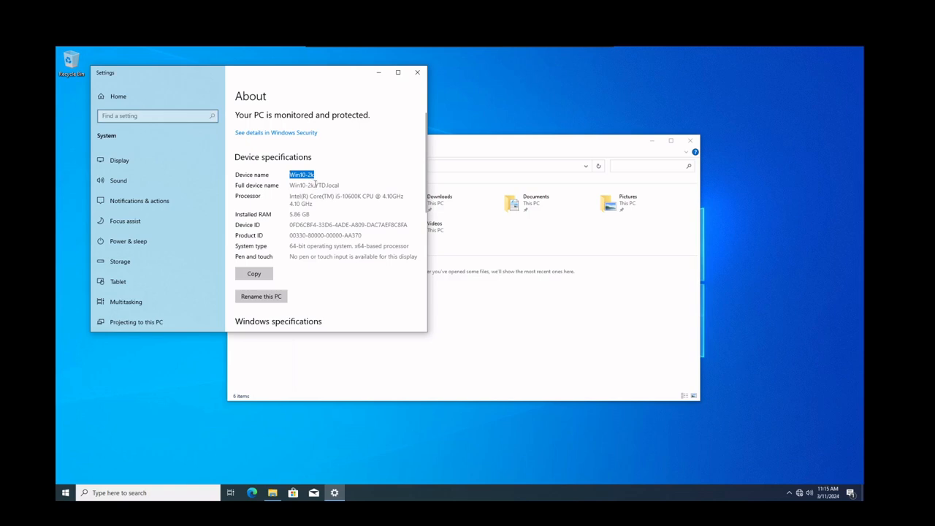
{"action": "left_click_drag", "start_coordinate": [342, 185], "coordinate": [314, 186]}
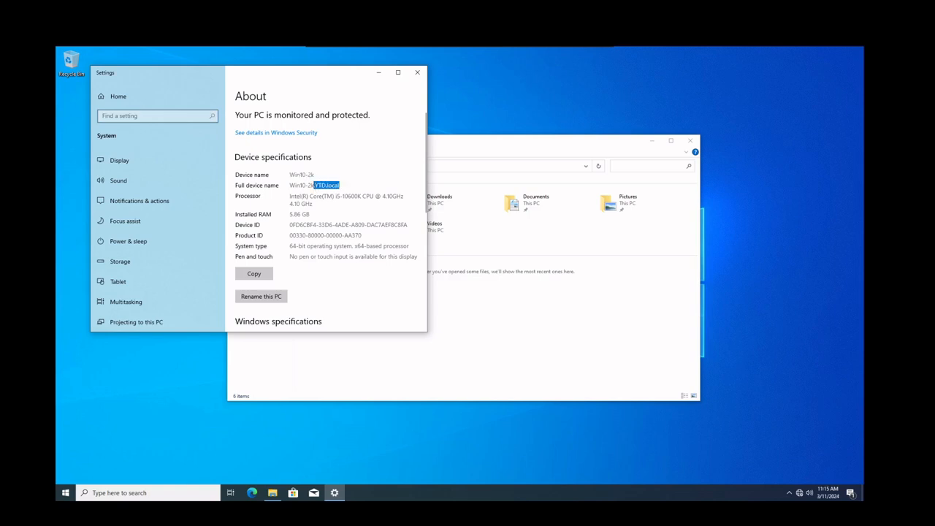
{"action": "left_click", "coordinate": [418, 71]}
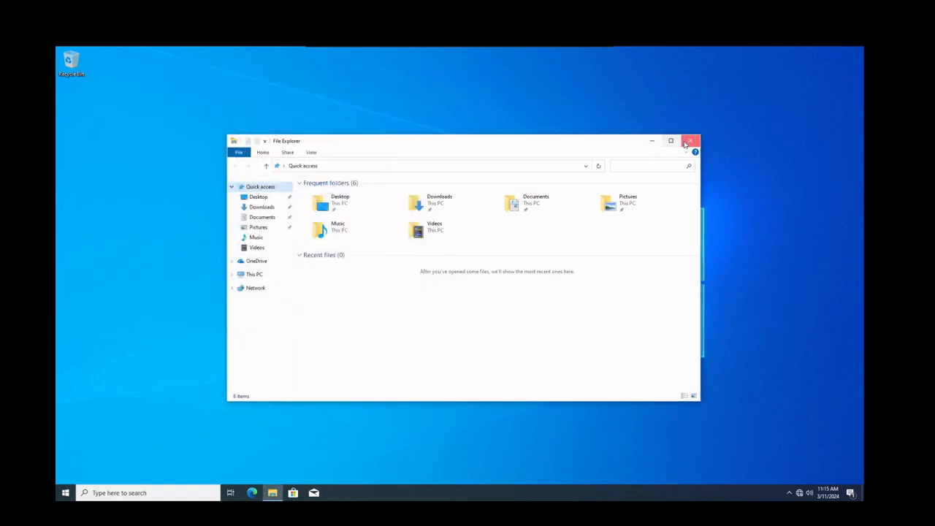
{"action": "left_click", "coordinate": [690, 141]}
Step: Open a Command Prompt on the Windows 10 client and query its hostname
{"action": "left_click", "coordinate": [65, 493]}
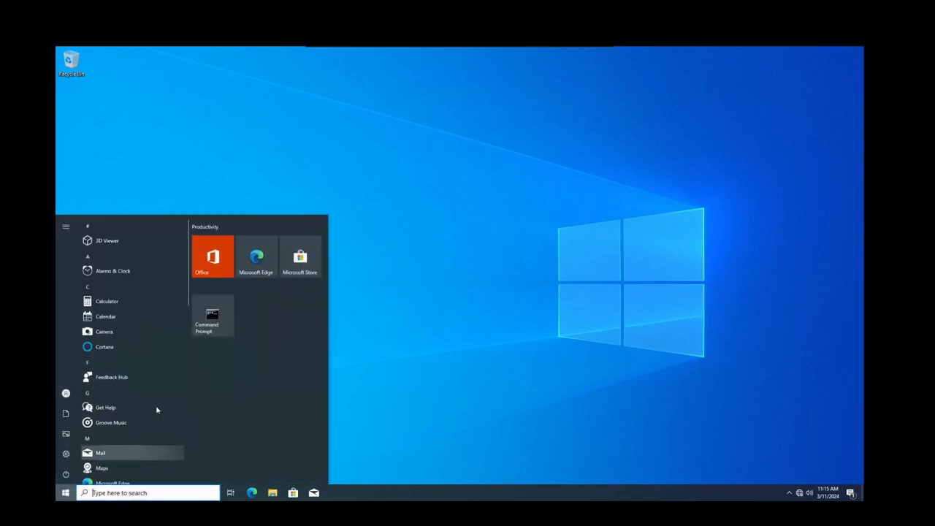
{"action": "left_click", "coordinate": [212, 315]}
{"action": "left_click", "coordinate": [380, 180]}
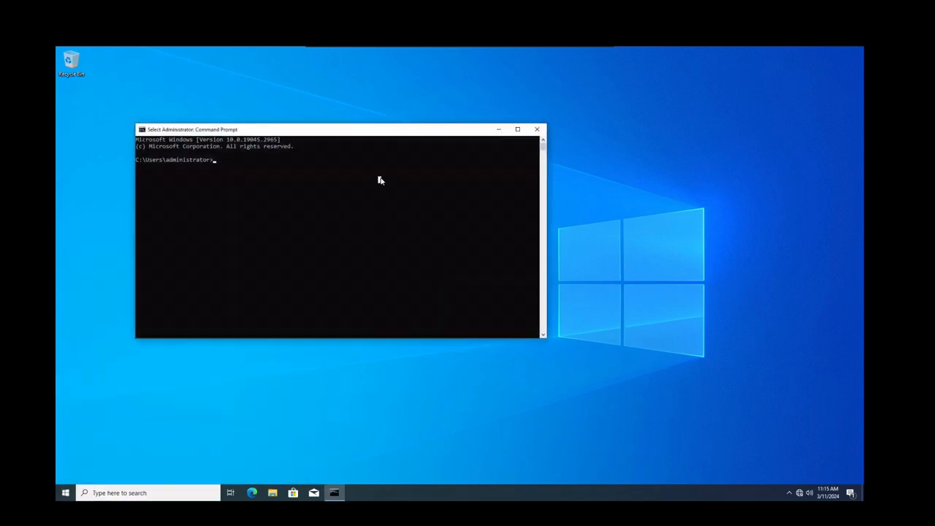
{"action": "type", "text": "hostanme"}
{"action": "key", "text": "Return"}
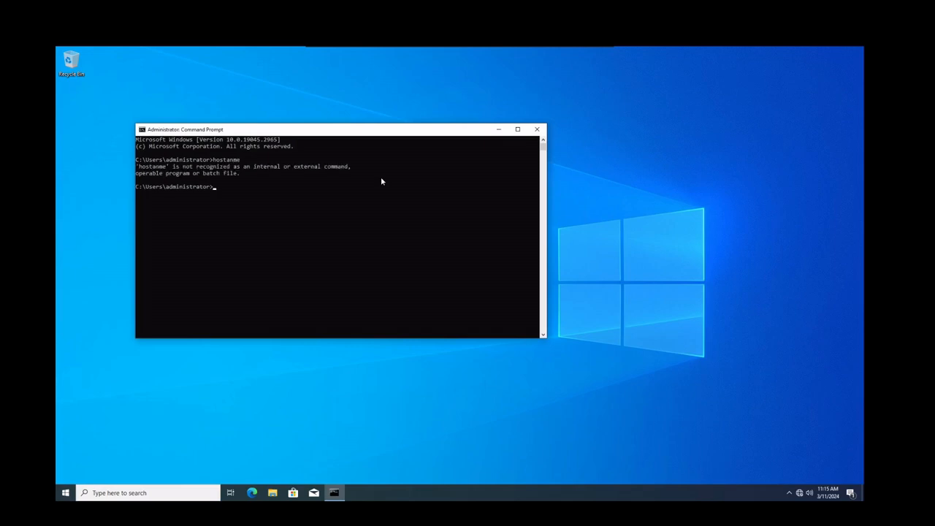
{"action": "type", "text": "hostname"}
{"action": "key", "text": "Return"}
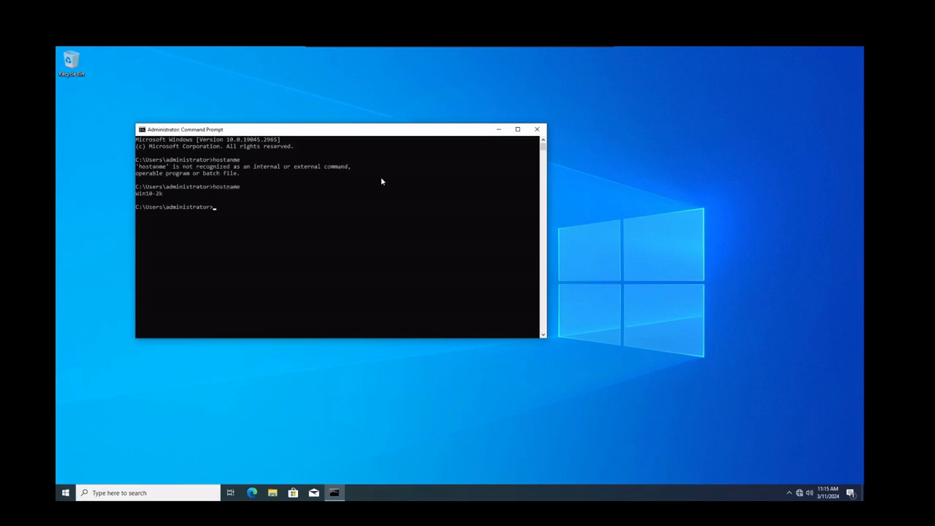
Step: Clear the console and generate the full Group Policy results report with gpresult /Z
{"action": "type", "text": "cls"}
{"action": "key", "text": "Return"}
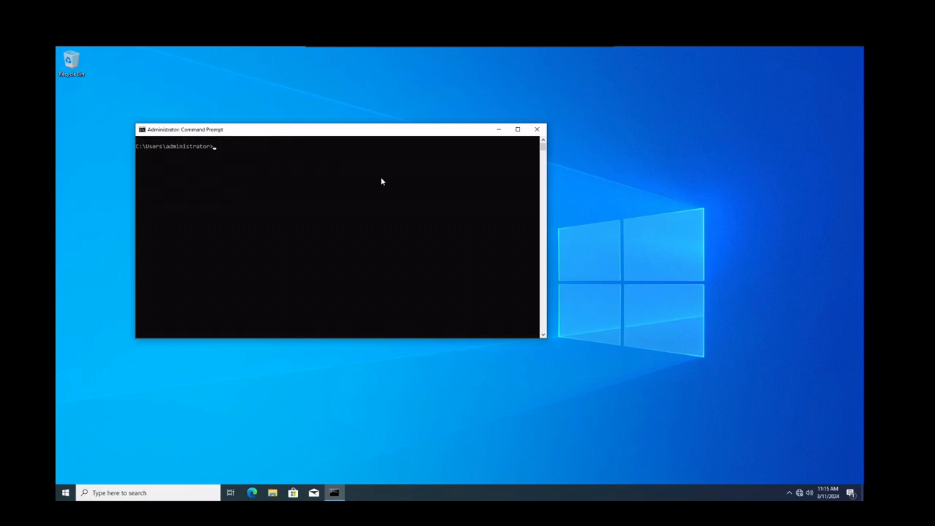
{"action": "type", "text": "gpresult /"}
{"action": "type", "text": "r"}
{"action": "key", "text": "Return"}
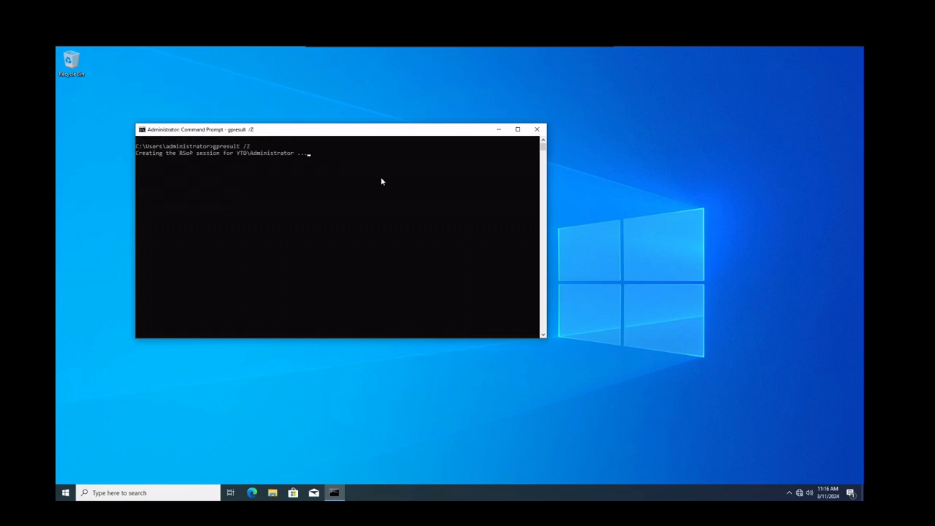
Step: In the report's computer settings, check the domain type, the server that applied Group Policy, and the HardendUNC entry among the applied GPOs
{"action": "scroll", "coordinate": [400, 277], "scroll_direction": "up", "scroll_amount": 20}
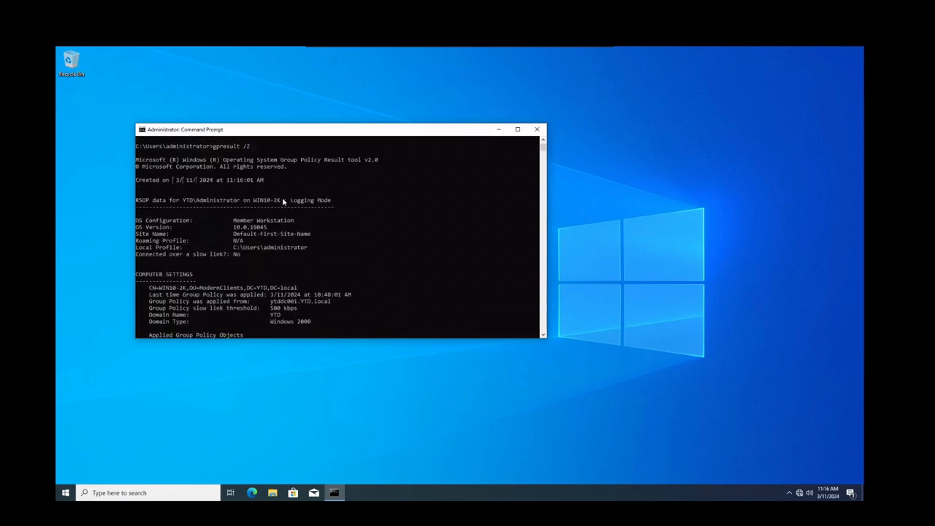
{"action": "scroll", "coordinate": [314, 259], "scroll_direction": "down", "scroll_amount": 2}
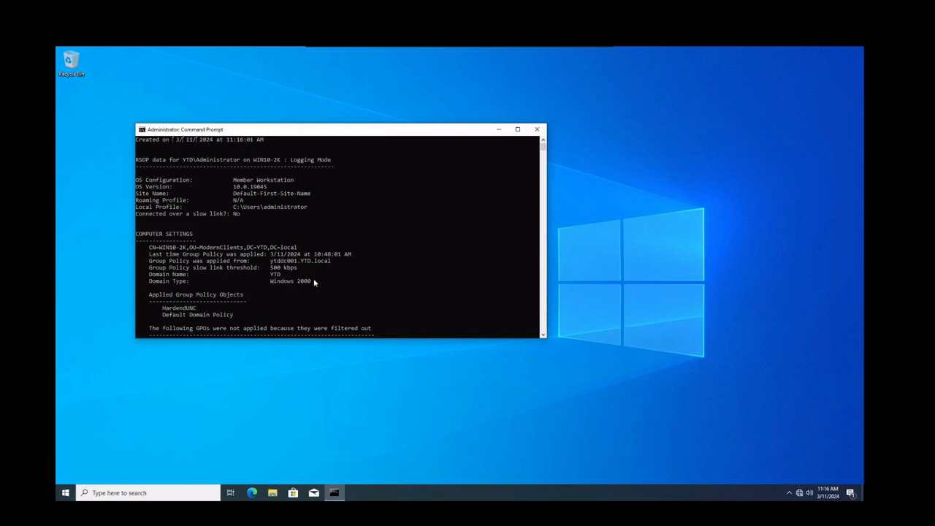
{"action": "left_click_drag", "start_coordinate": [314, 282], "coordinate": [149, 284]}
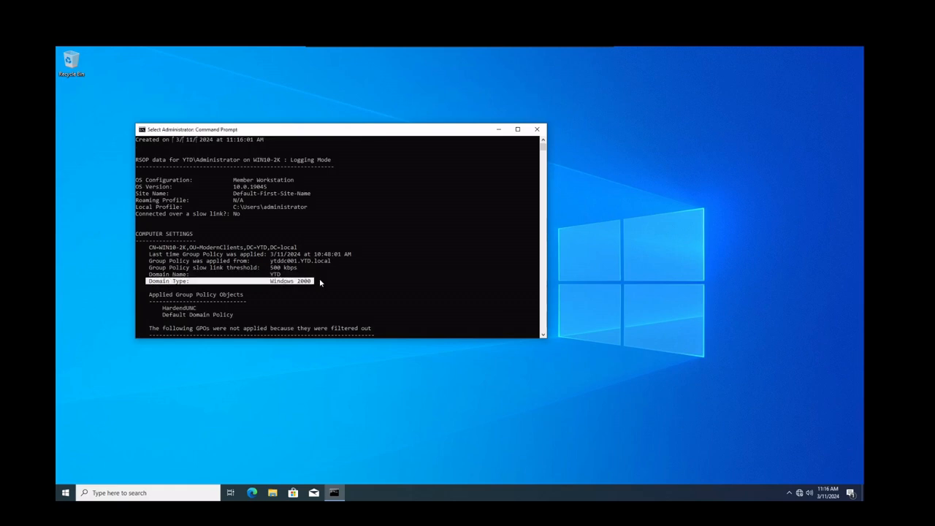
{"action": "scroll", "coordinate": [319, 279], "scroll_direction": "down", "scroll_amount": 4}
{"action": "left_click_drag", "start_coordinate": [338, 180], "coordinate": [267, 181]}
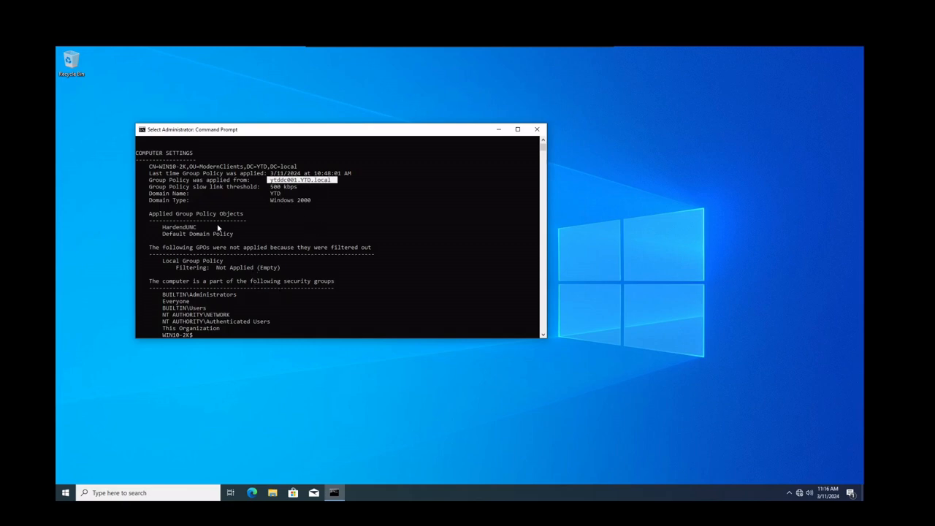
{"action": "left_click_drag", "start_coordinate": [150, 214], "coordinate": [256, 215]}
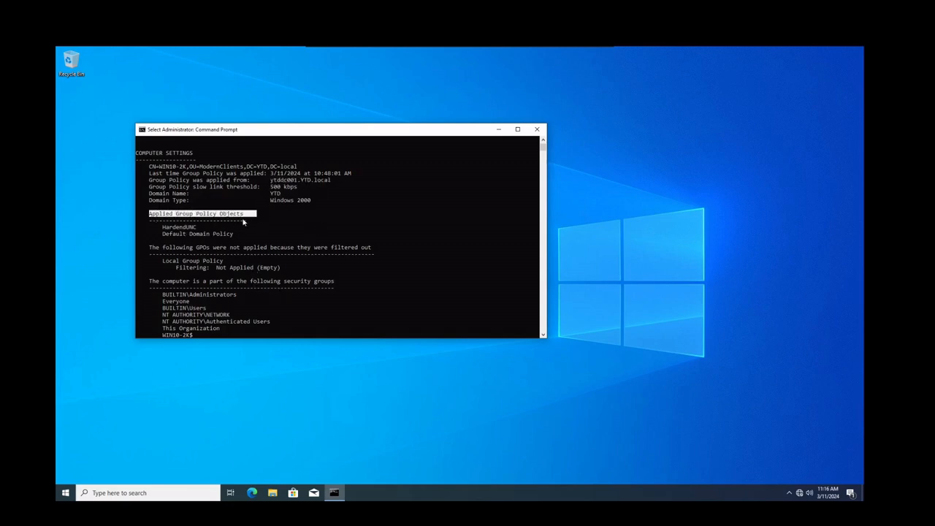
{"action": "left_click_drag", "start_coordinate": [203, 228], "coordinate": [162, 228]}
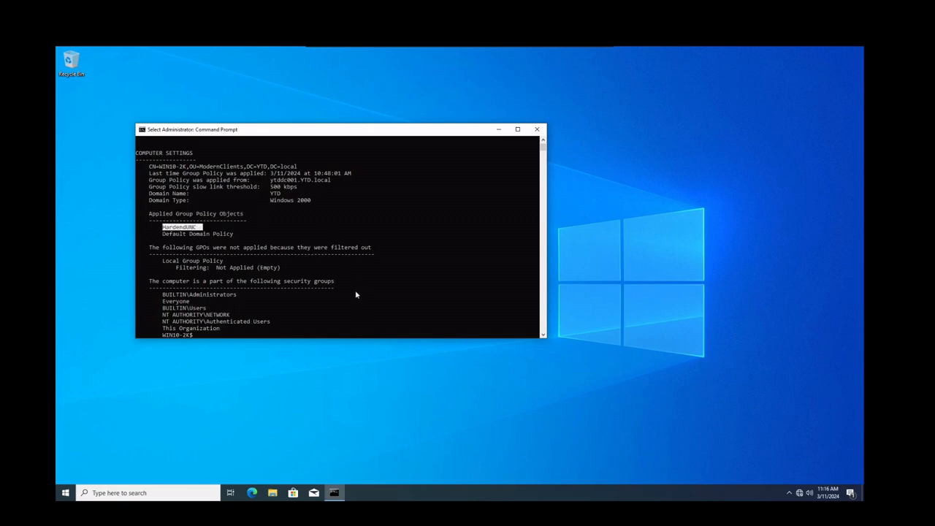
Step: Examine the HardendUNC entry under Administrative Templates in the report, including its SYSVOL hardened path's Folder Id
{"action": "scroll", "coordinate": [358, 296], "scroll_direction": "down", "scroll_amount": 15}
{"action": "scroll", "coordinate": [359, 300], "scroll_direction": "down", "scroll_amount": 10}
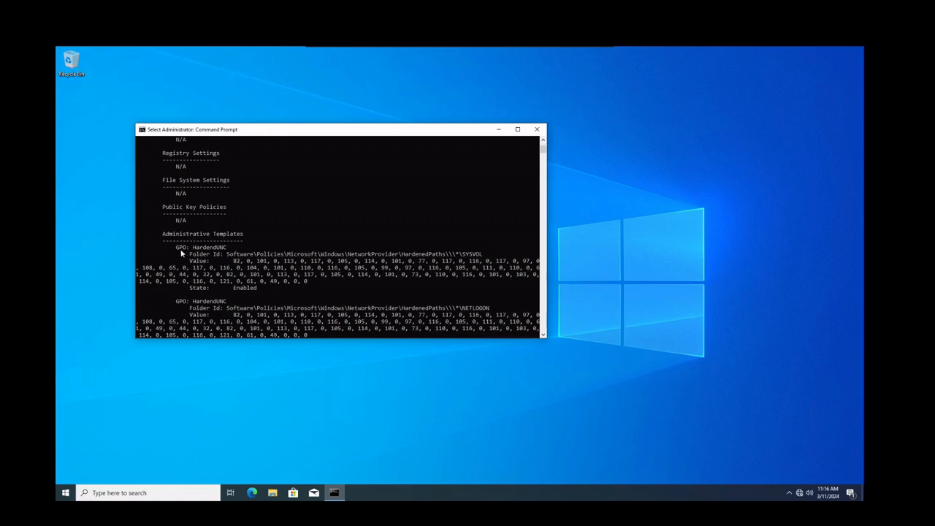
{"action": "left_click_drag", "start_coordinate": [174, 247], "coordinate": [239, 248]}
{"action": "left_click_drag", "start_coordinate": [159, 234], "coordinate": [253, 236]}
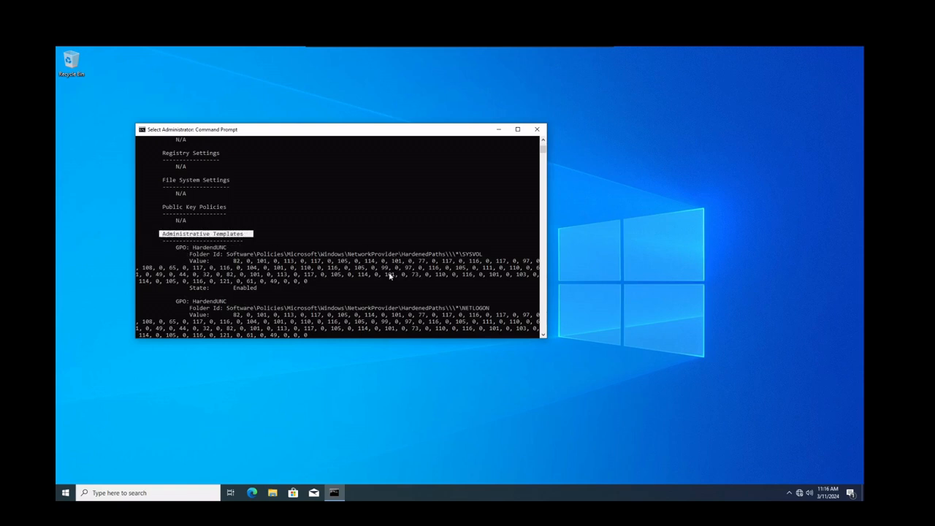
{"action": "left_click_drag", "start_coordinate": [487, 255], "coordinate": [196, 256]}
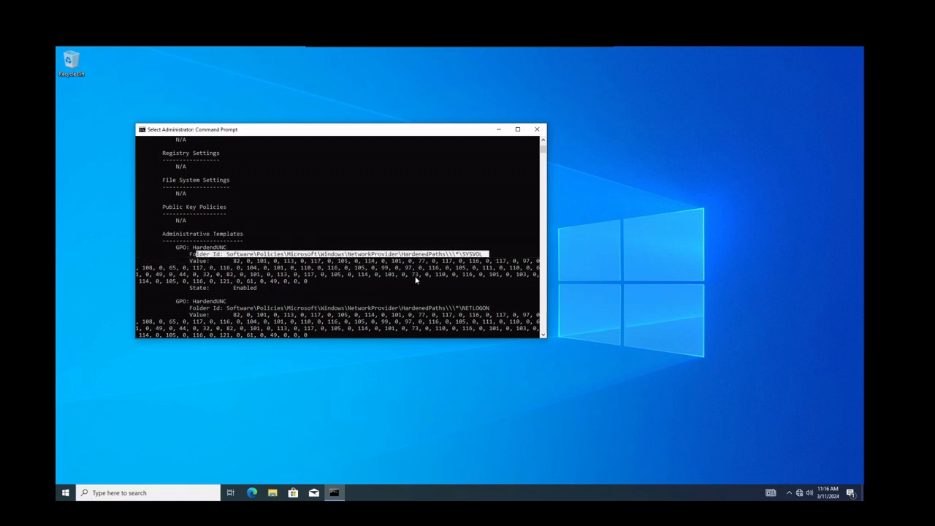